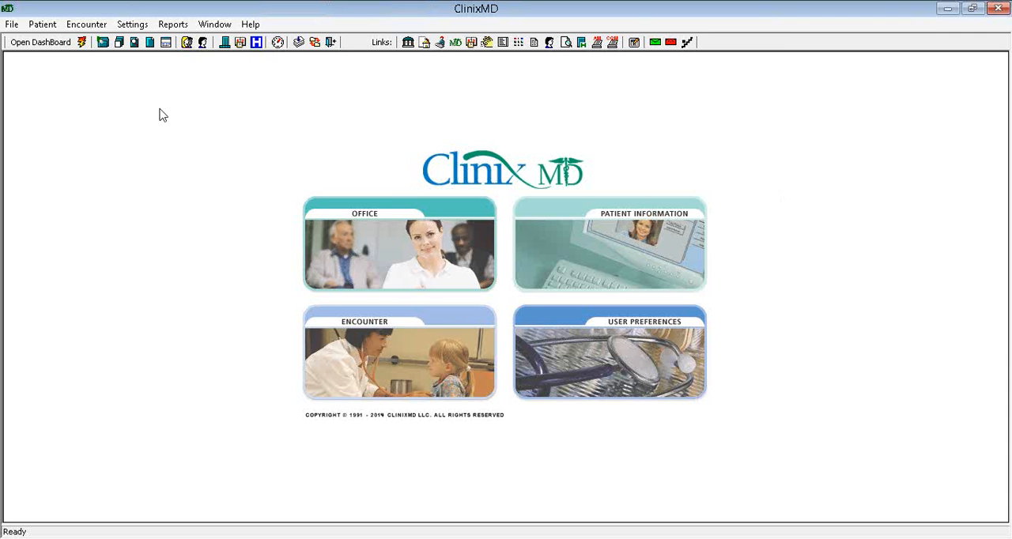
# Open the 2014 Clinical Quality Measures reports and display the results for the MU2 provider
pyautogui.click(173, 24)
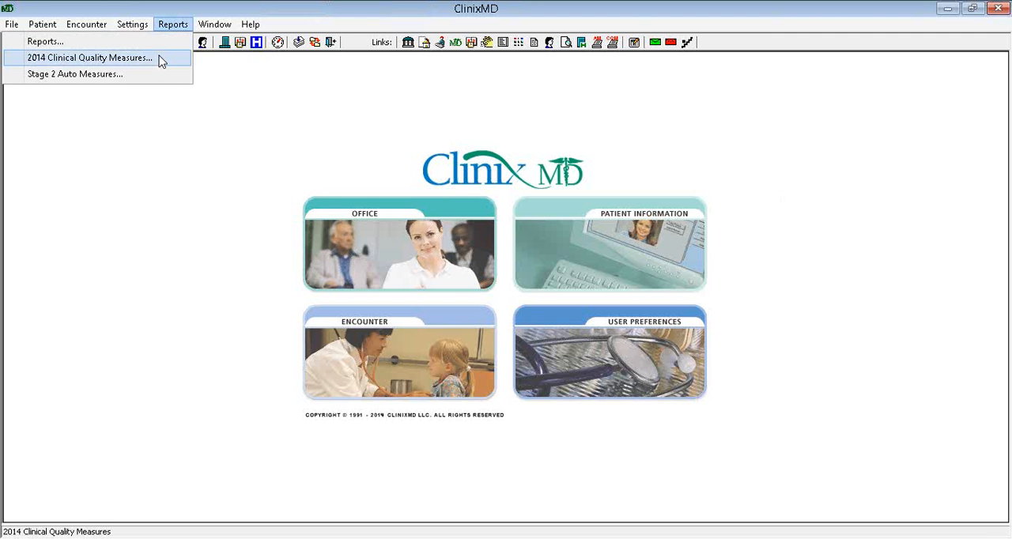
pyautogui.click(160, 59)
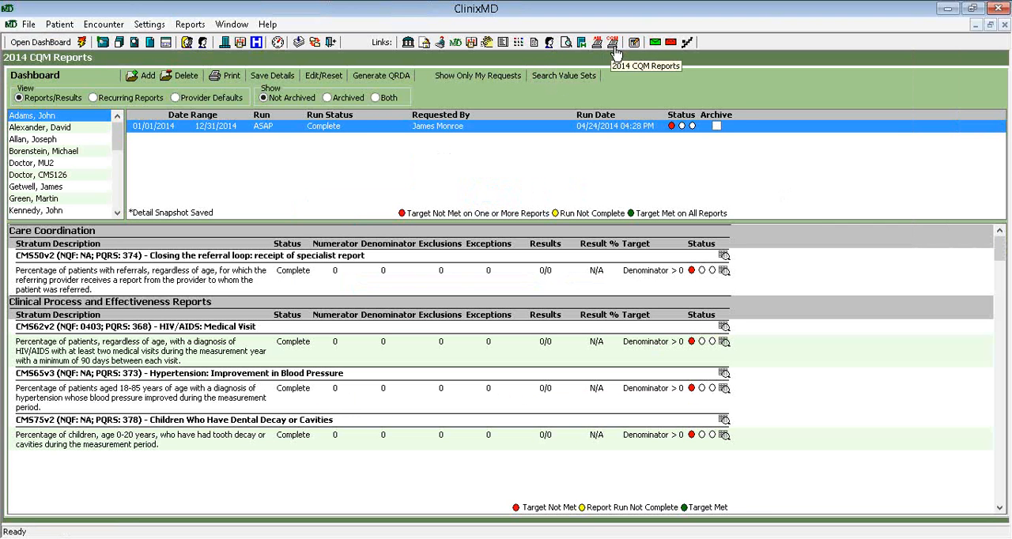
pyautogui.click(48, 163)
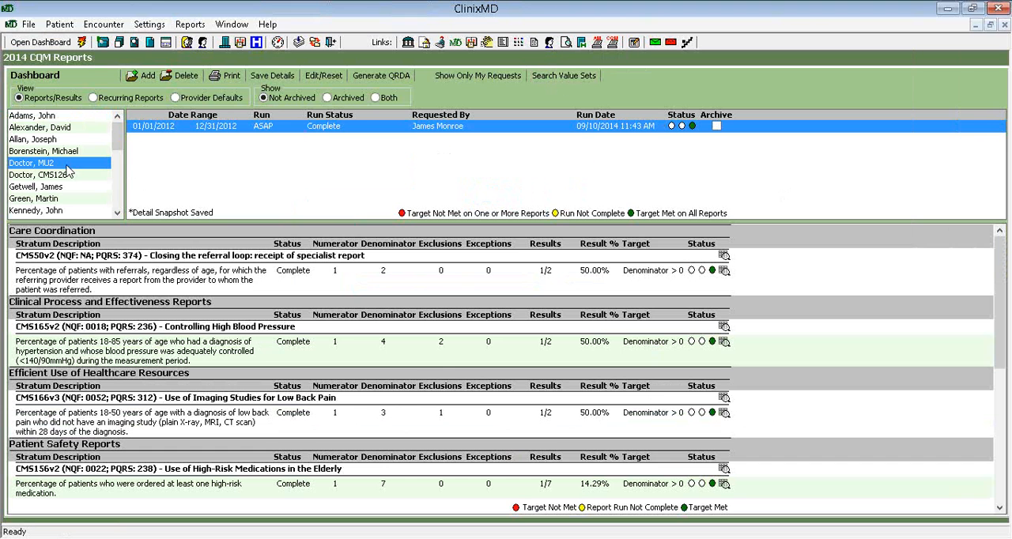
# Locate the 2014 Clinical Quality Measures guides among the Stage 2 Meaningful Use help resources
pyautogui.click(270, 26)
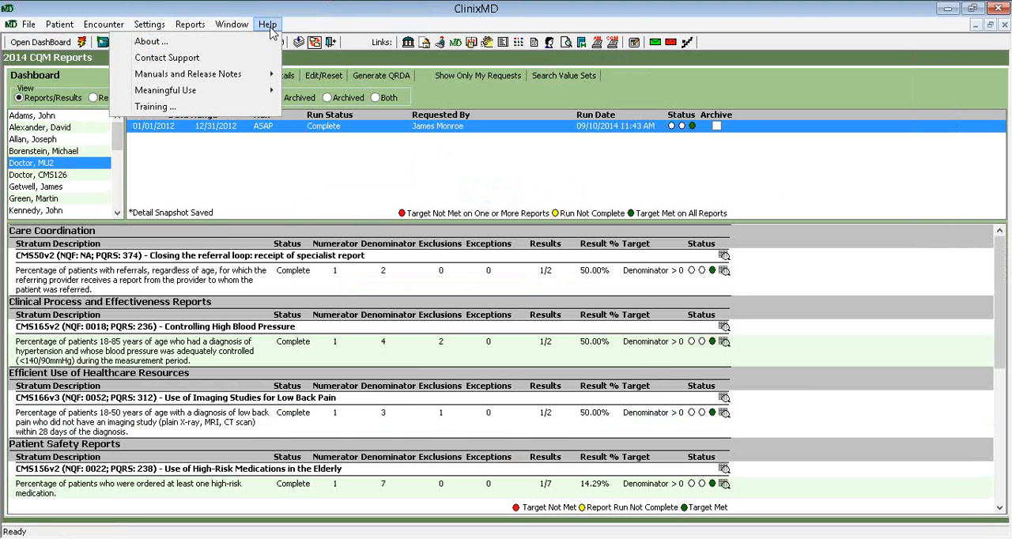
pyautogui.moveTo(234, 94)
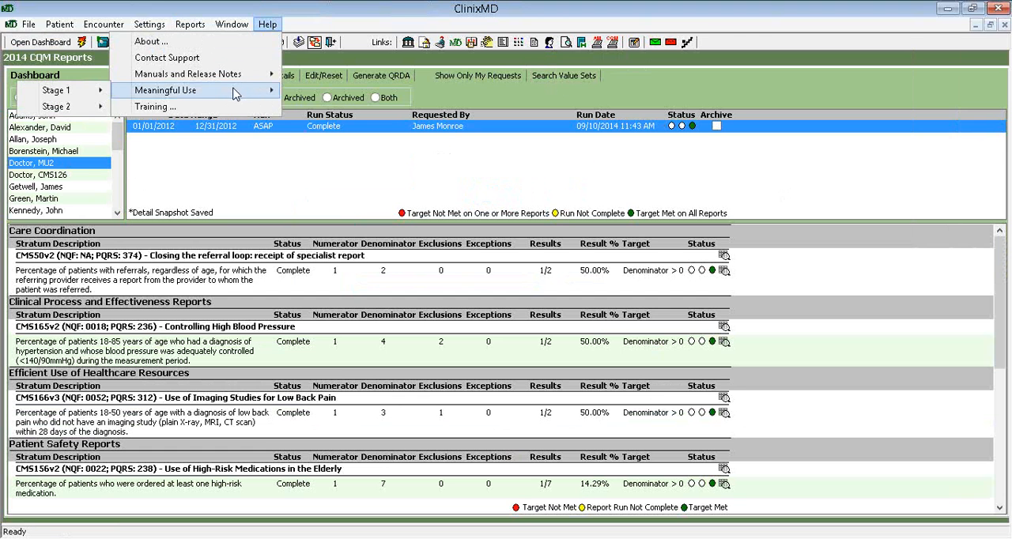
pyautogui.moveTo(90, 112)
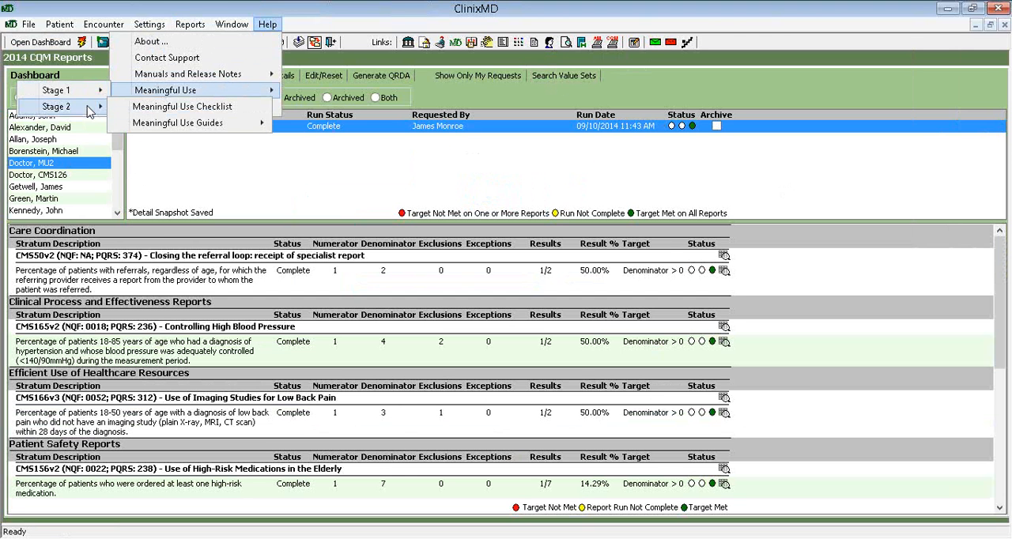
pyautogui.moveTo(133, 129)
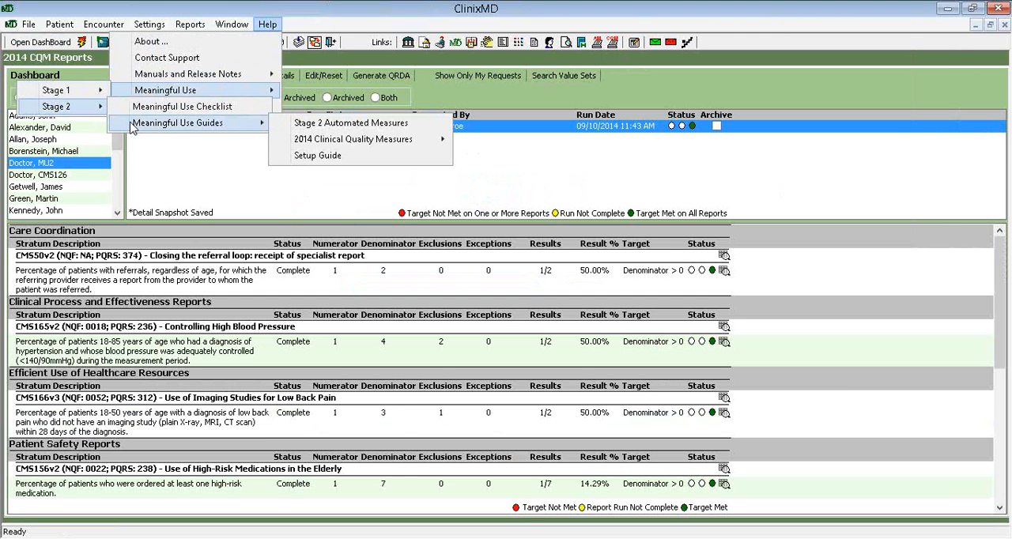
pyautogui.moveTo(292, 145)
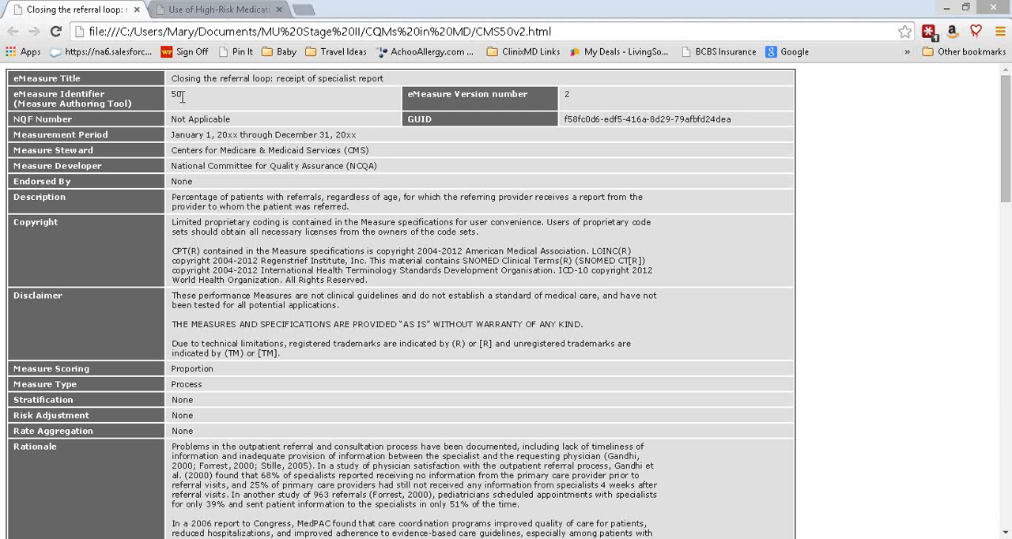
# Review the CMS50v2 specification in the browser, from its eMeasure identifier through the numerator, denominator and supplemental data definitions
pyautogui.moveTo(181, 96); pyautogui.dragTo(169, 96)
pyautogui.click(901, 326)
pyautogui.scroll(-3, 806, 366)
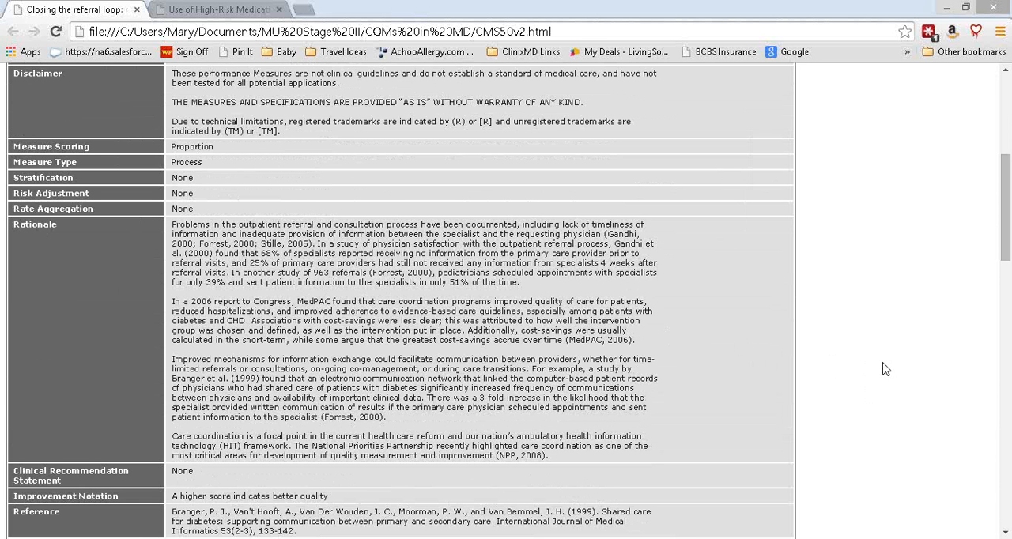
pyautogui.scroll(-1, 886, 369)
pyautogui.scroll(-2, 885, 369)
pyautogui.scroll(-1, 885, 369)
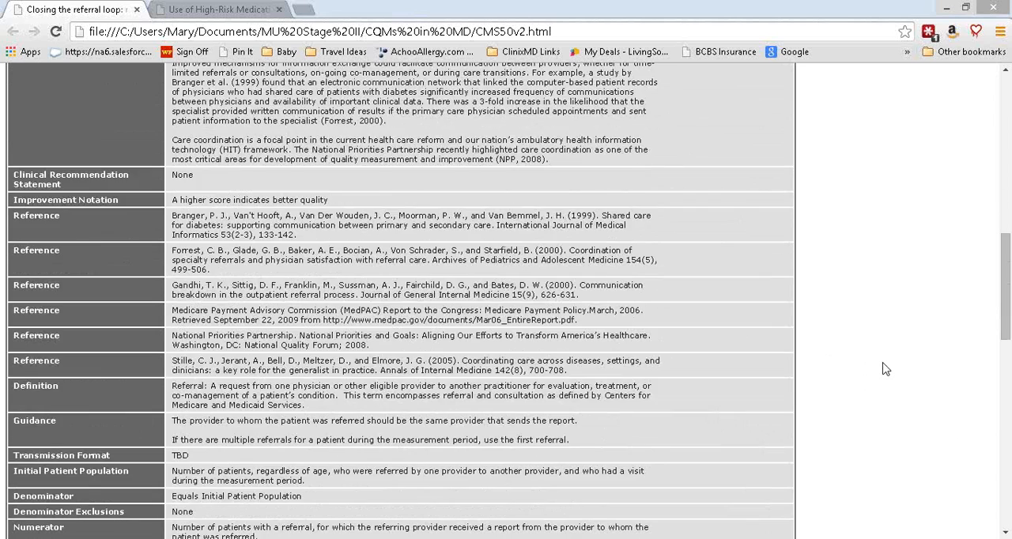
pyautogui.scroll(-3, 885, 369)
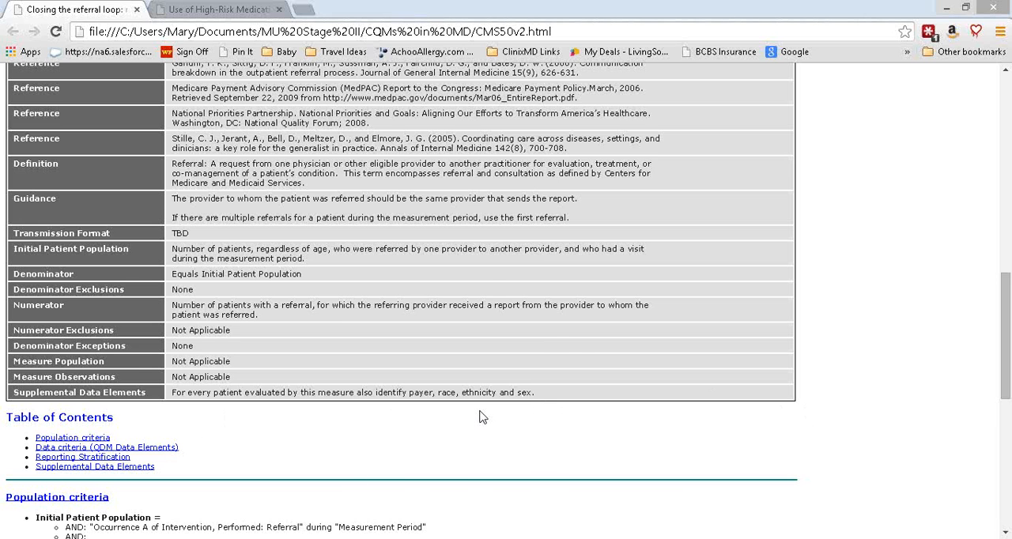
# Switch to ClinixMD and open the insurance list from the settings
pyautogui.click(188, 537)
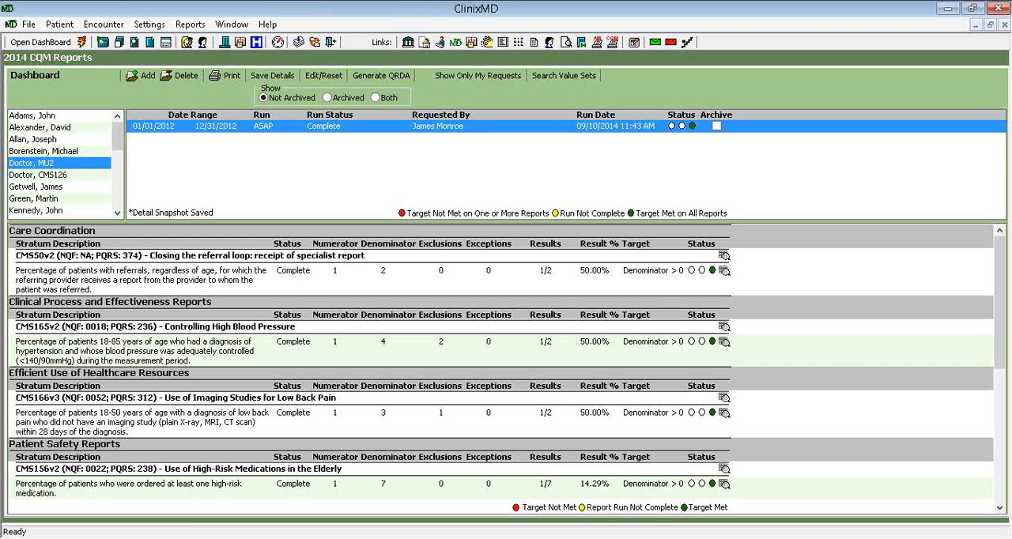
pyautogui.click(155, 27)
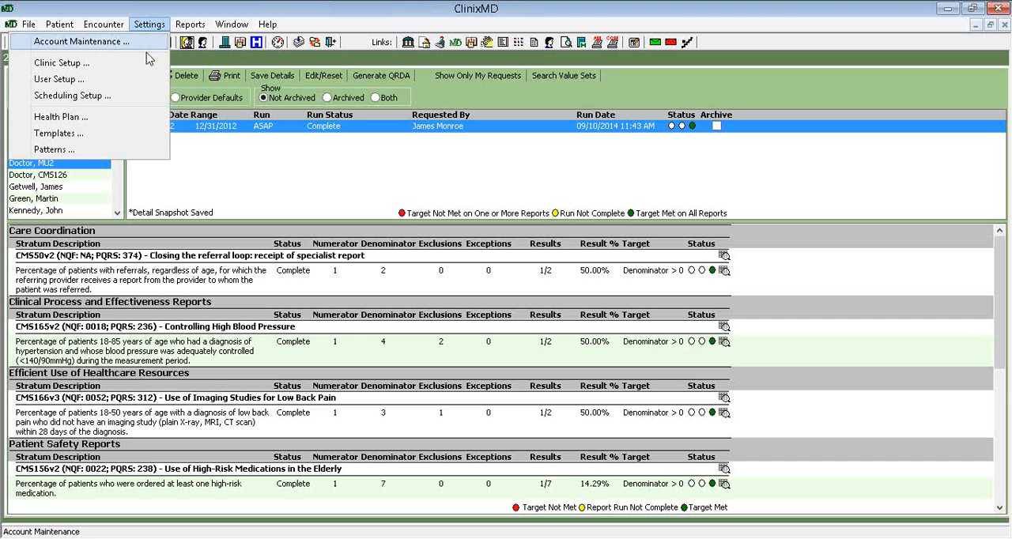
pyautogui.click(95, 125)
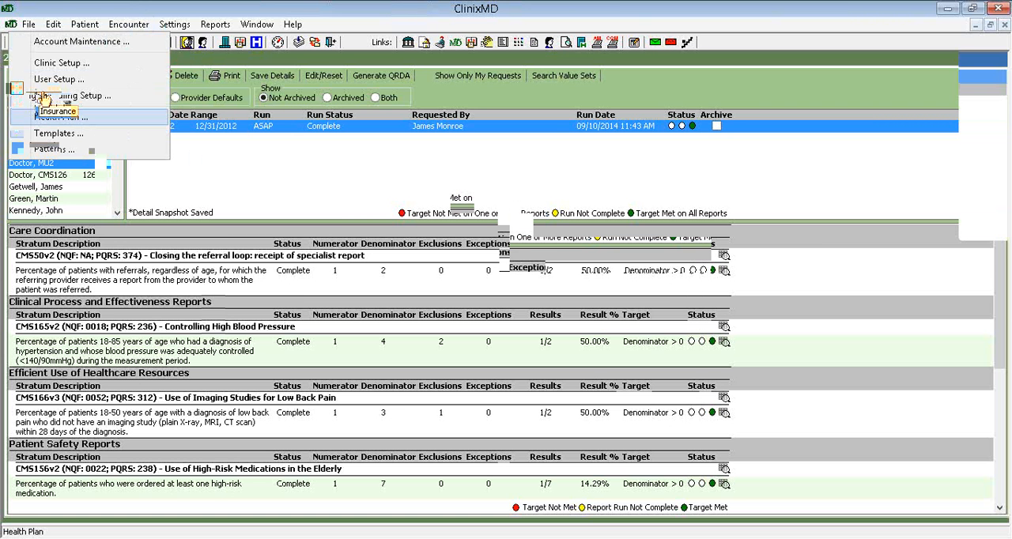
pyautogui.click(41, 99)
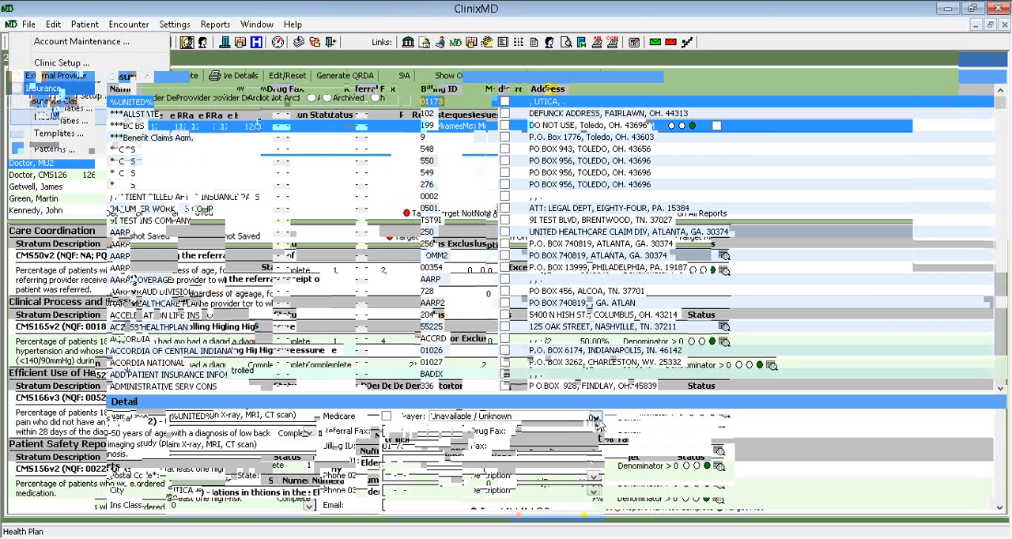
# Browse the payer codes available for the %UNITED% insurance record, and close the insurance settings without choosing one
pyautogui.click(597, 419)
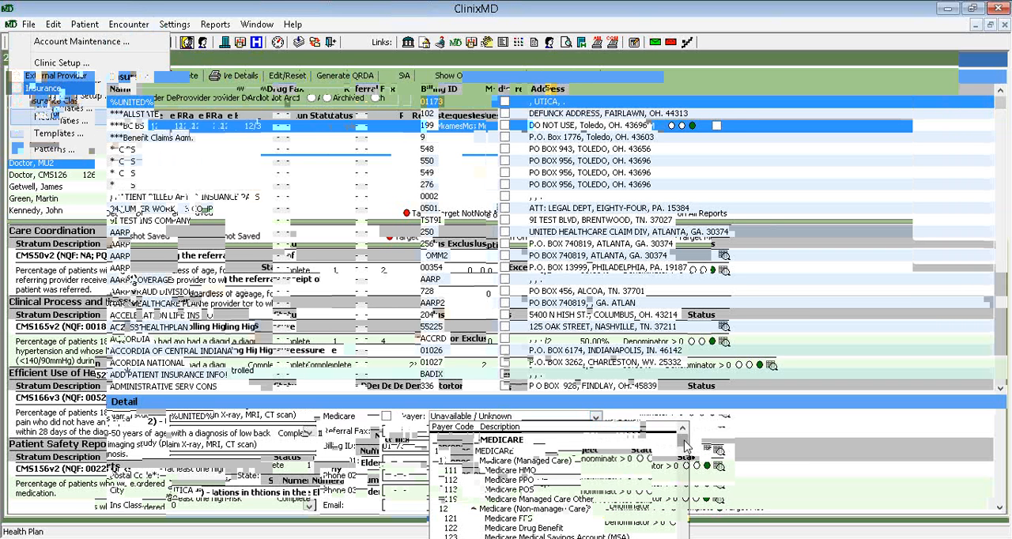
pyautogui.scroll(-1, 684, 447)
pyautogui.scroll(1, 685, 448)
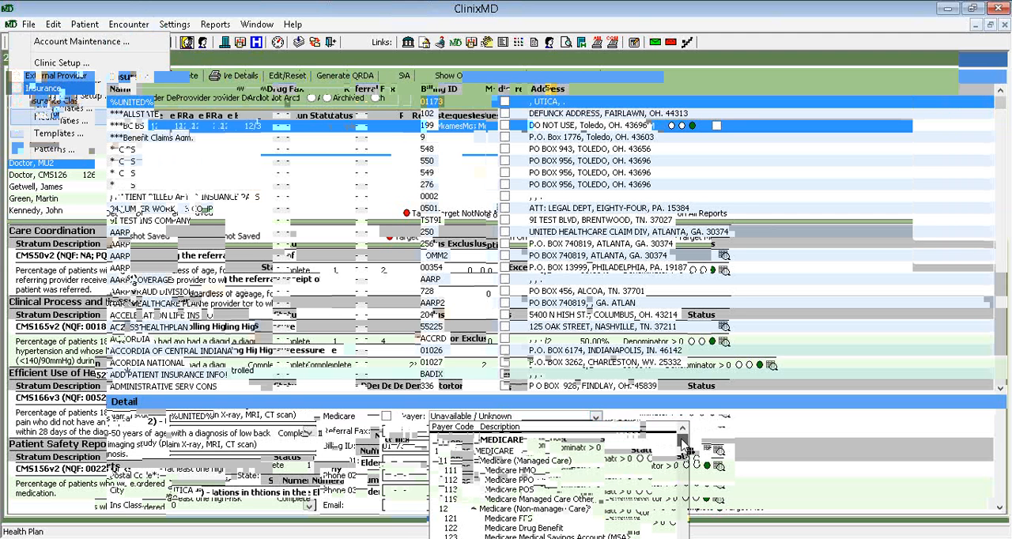
pyautogui.scroll(-1, 685, 448)
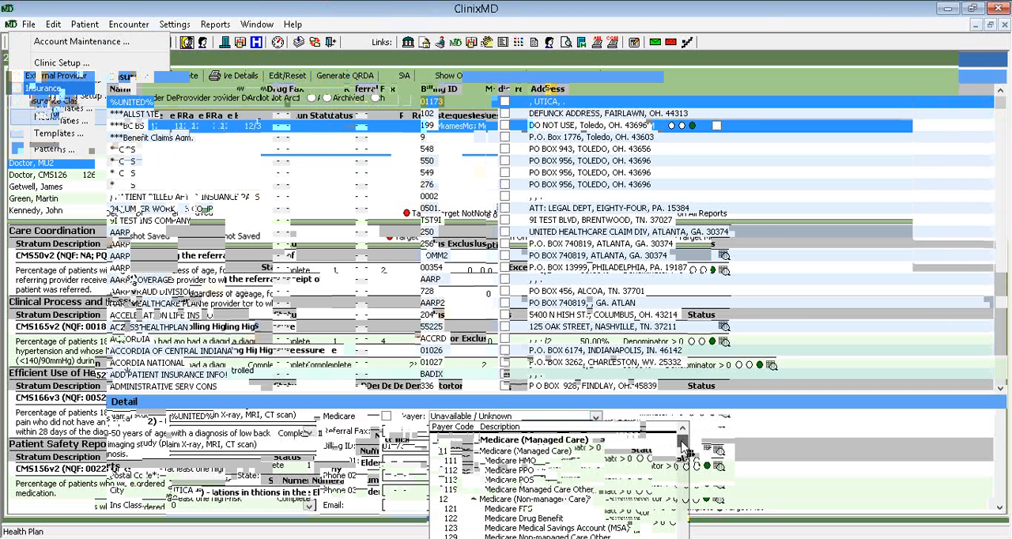
pyautogui.moveTo(685, 447)
pyautogui.mouseDown()
pyautogui.moveTo(701, 529)
pyautogui.moveTo(696, 445)
pyautogui.mouseUp()
pyautogui.click(739, 439)
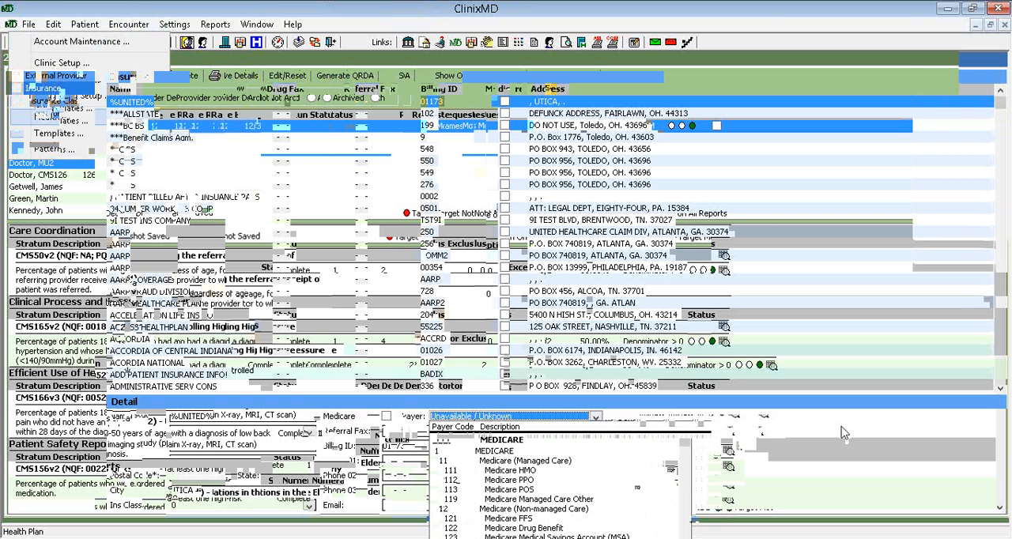
pyautogui.moveTo(1011, 538)
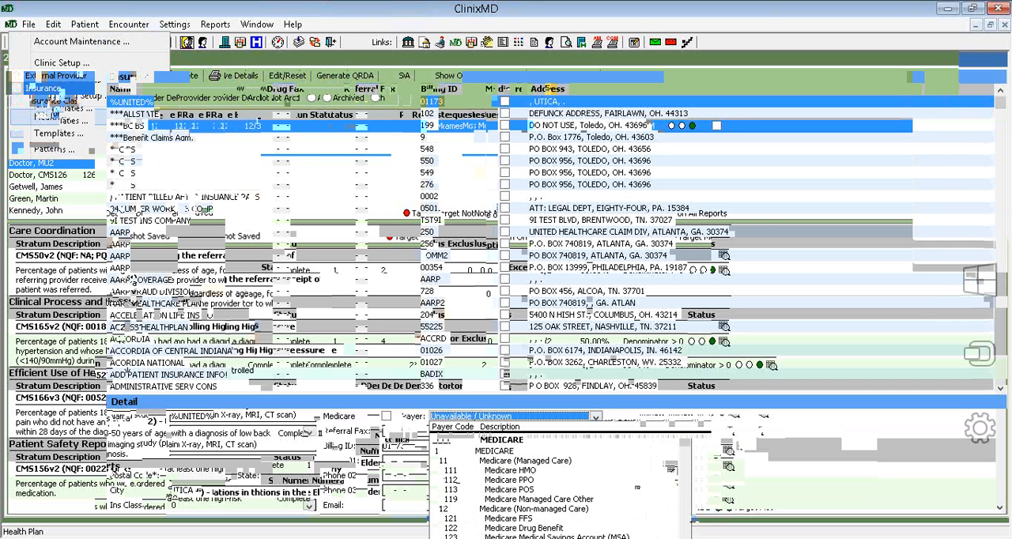
pyautogui.click(1006, 26)
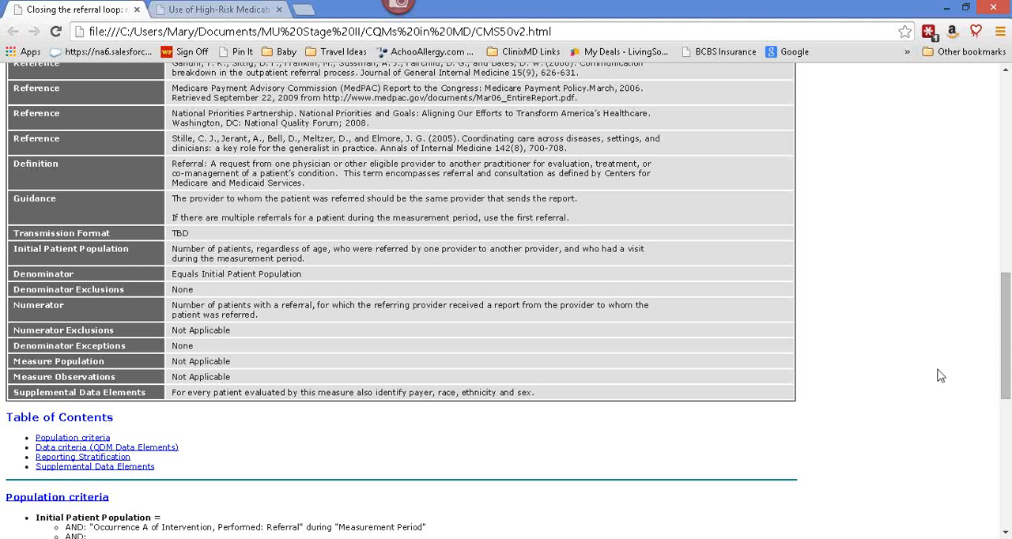
# In the browser's CMS50v2 specification, copy the Consultant Report Grouping Value Set OID, 2.16.840.1.113883.3.464.1003.121.12.1006, from the data criteria
pyautogui.scroll(-3, 940, 375)
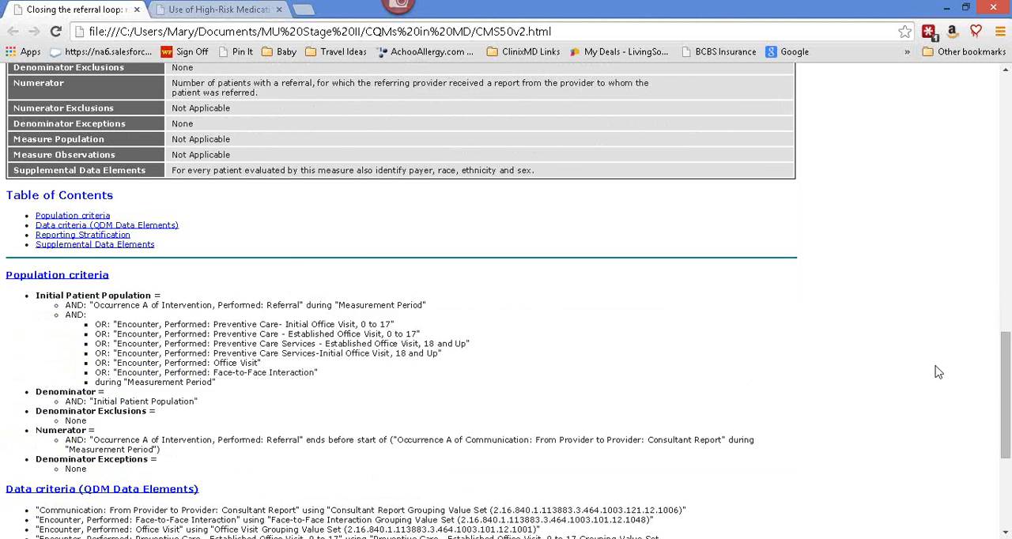
pyautogui.scroll(-2, 936, 372)
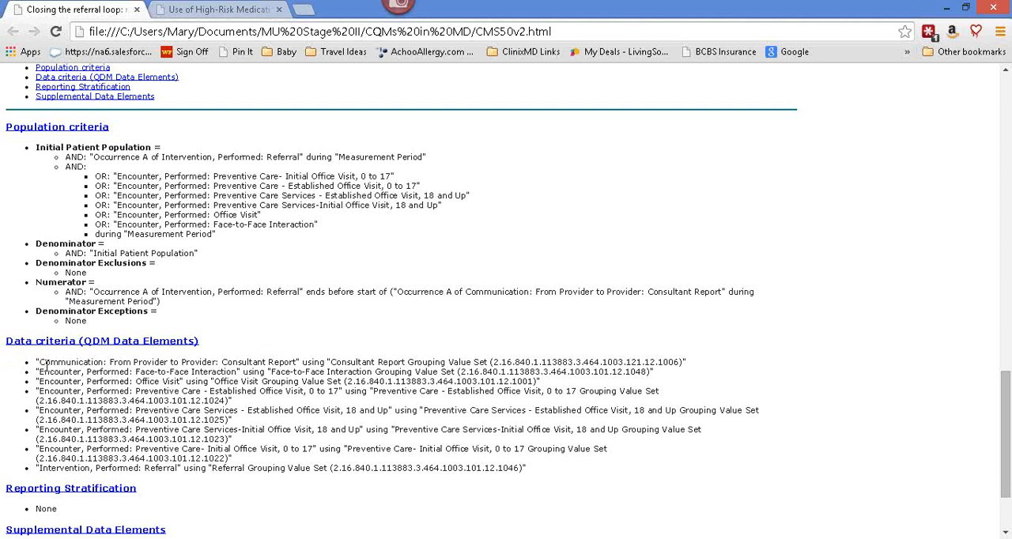
pyautogui.moveTo(39, 364); pyautogui.dragTo(297, 362)
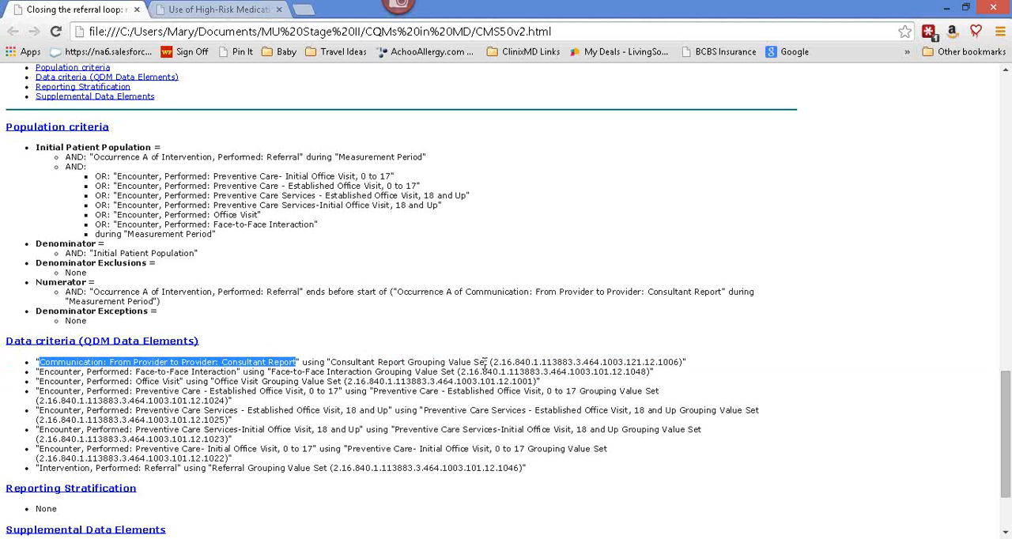
pyautogui.moveTo(494, 364); pyautogui.dragTo(677, 365)
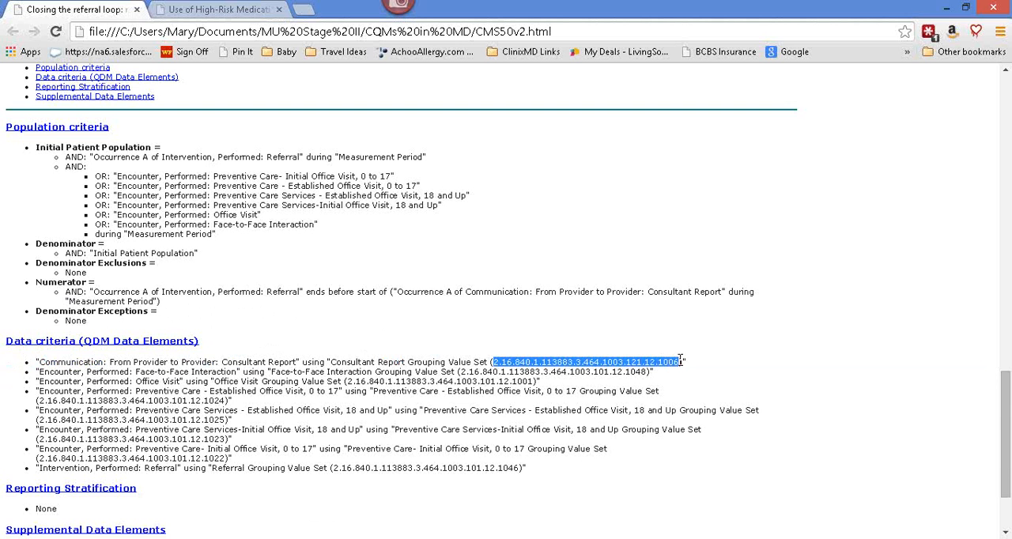
pyautogui.rightClick(677, 365)
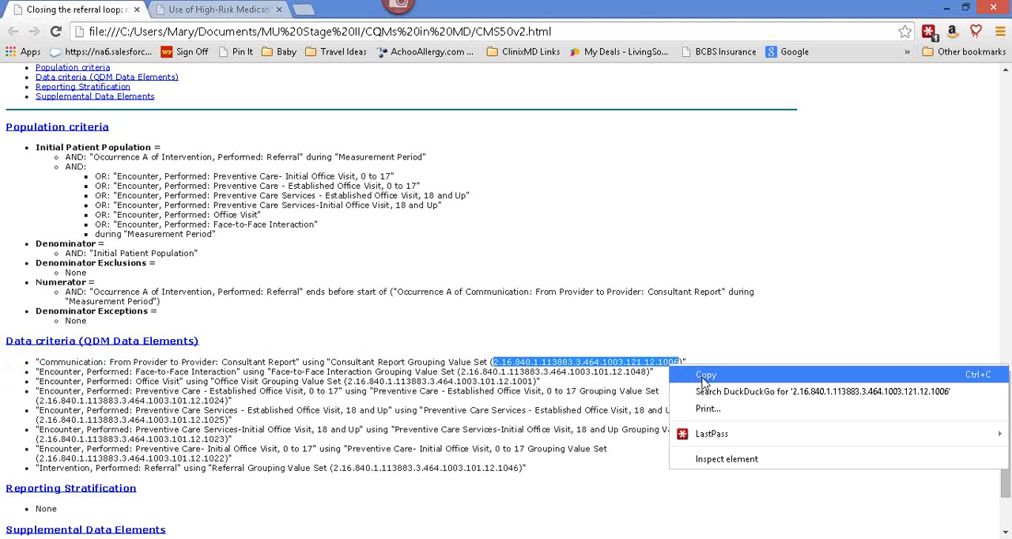
pyautogui.click(706, 378)
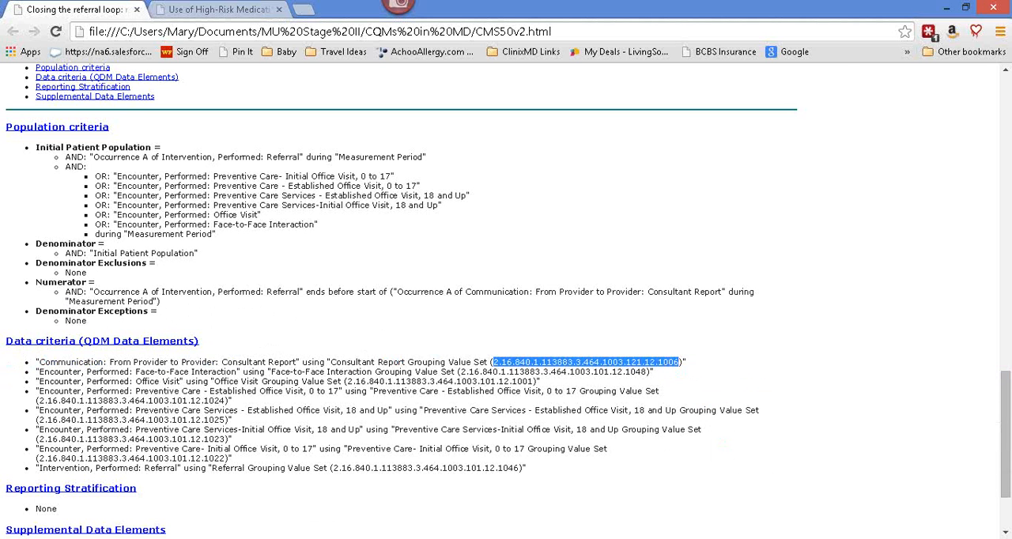
# Switch to ClinixMD, search the value sets for CMS measure 50 with the copied OID, and close the search after reviewing the codes
pyautogui.click(169, 538)
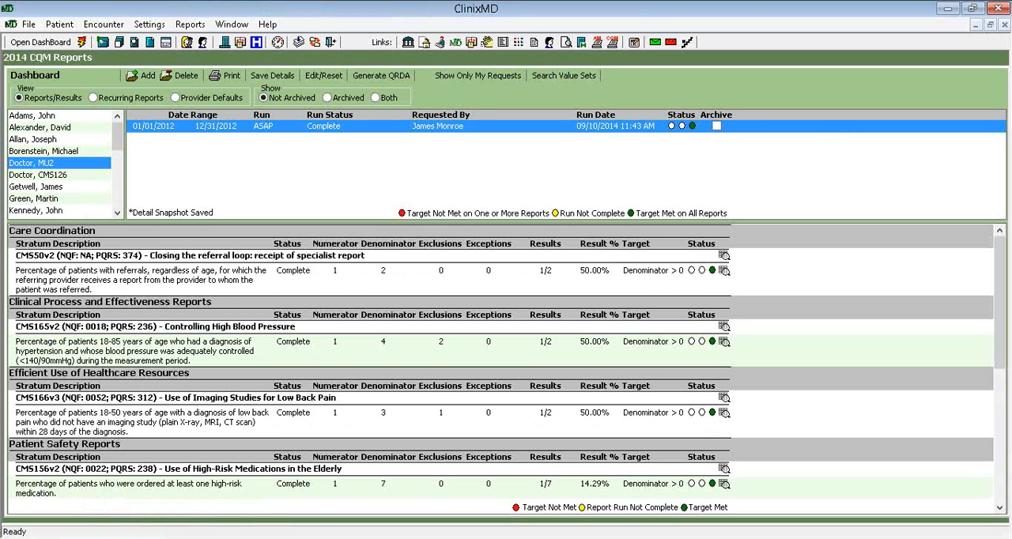
pyautogui.click(577, 79)
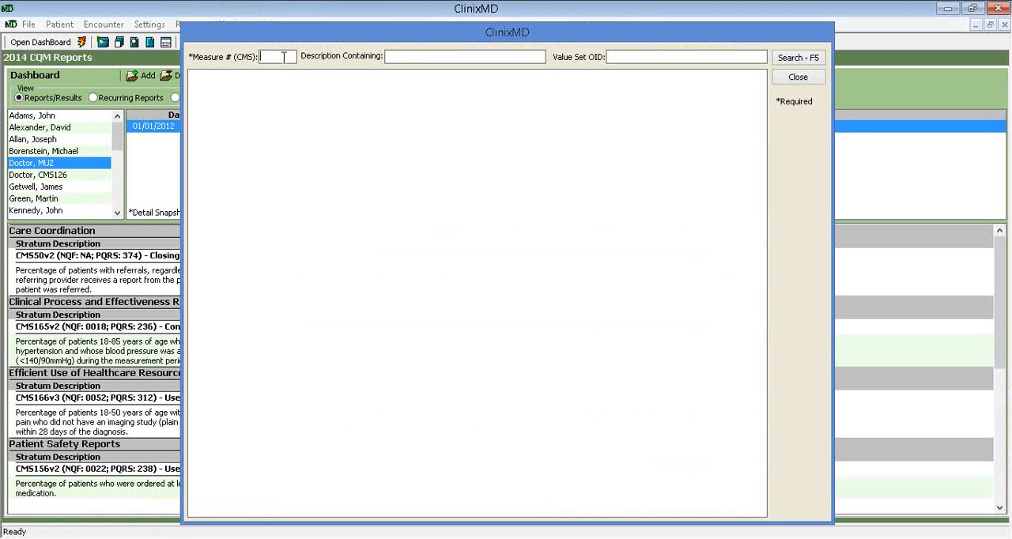
pyautogui.click(284, 57)
pyautogui.write('50')
pyautogui.rightClick(632, 59)
pyautogui.click(566, 120)
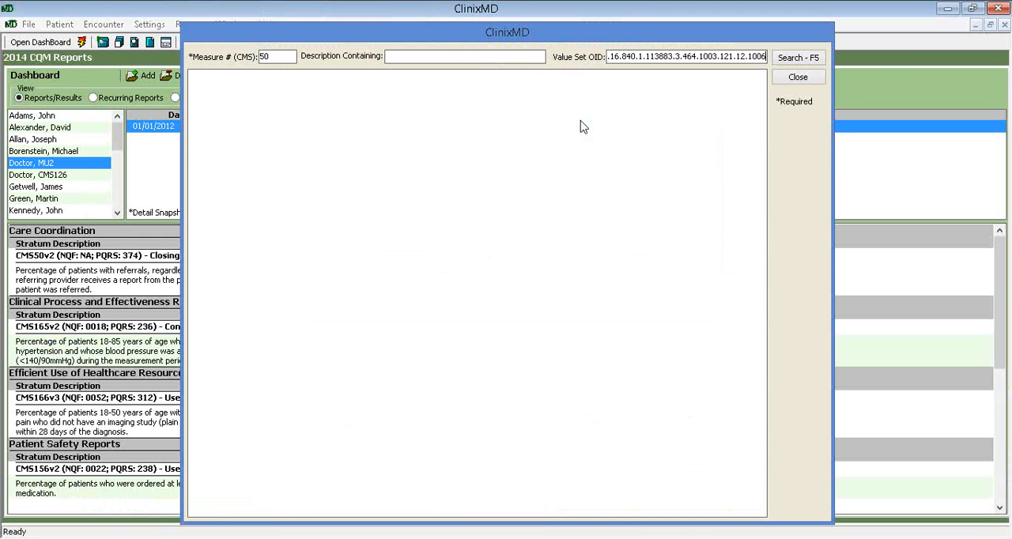
pyautogui.click(794, 60)
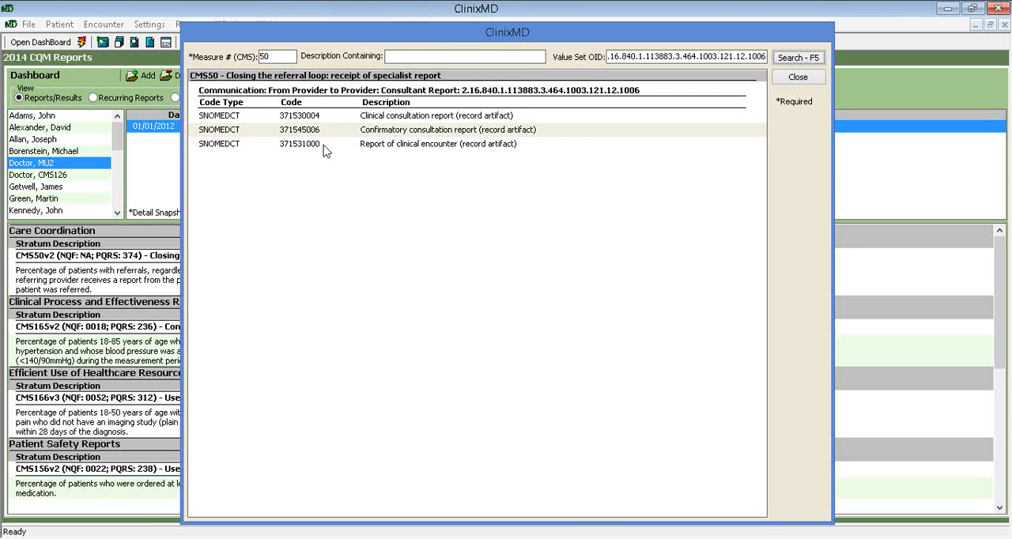
pyautogui.click(800, 76)
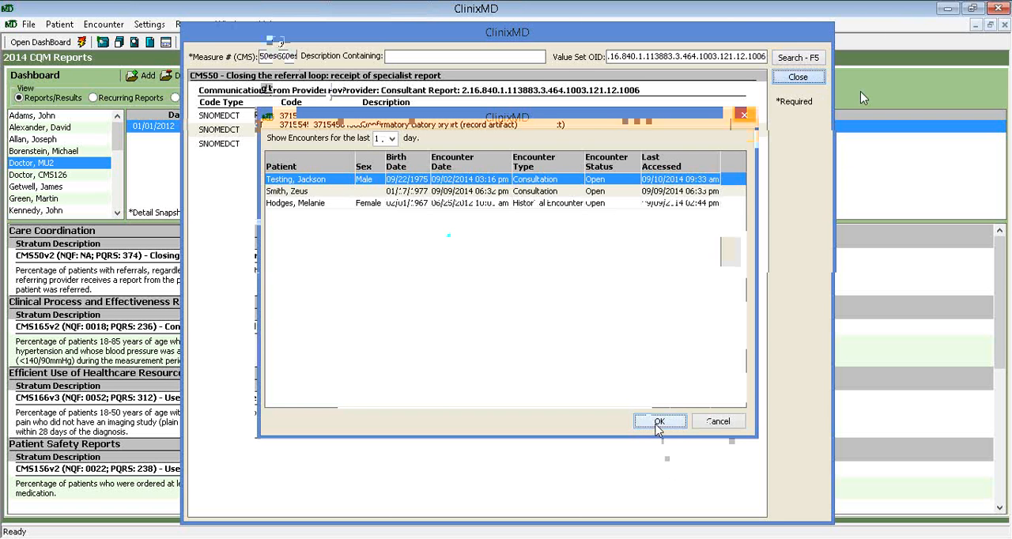
# Open the test patient's 09/02/2014 consultation encounter and go to its Refer/Transfer section
pyautogui.click(656, 425)
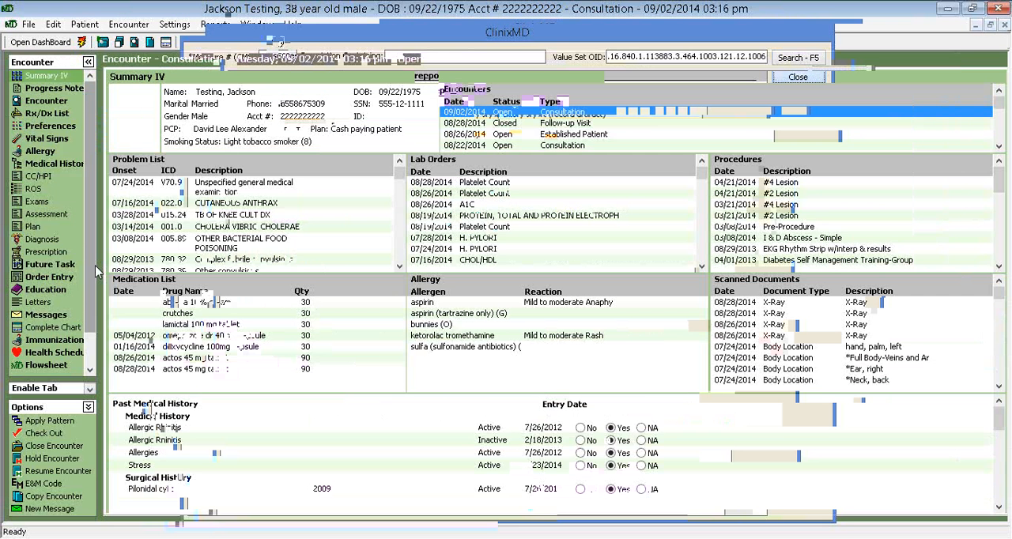
pyautogui.moveTo(90, 317); pyautogui.dragTo(90, 356)
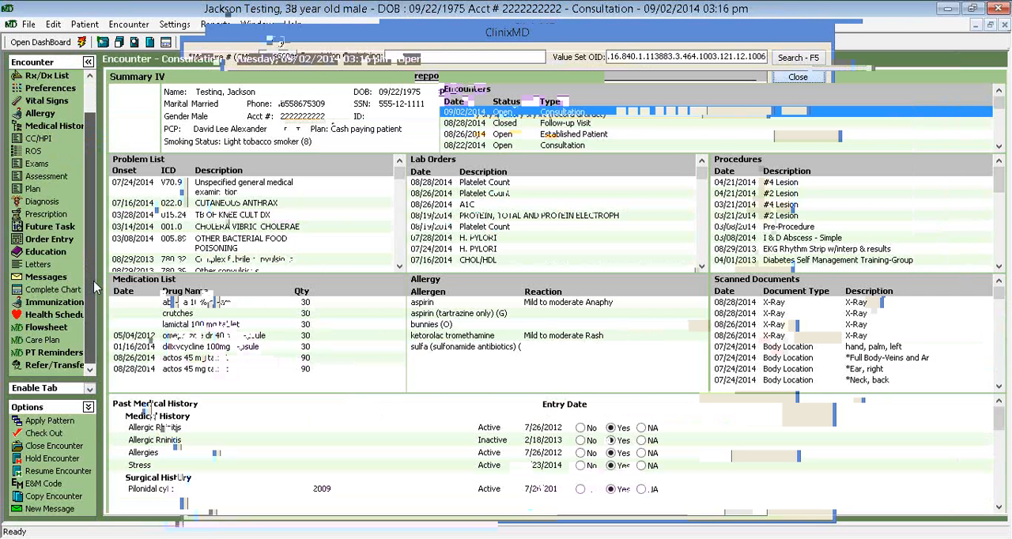
pyautogui.click(44, 367)
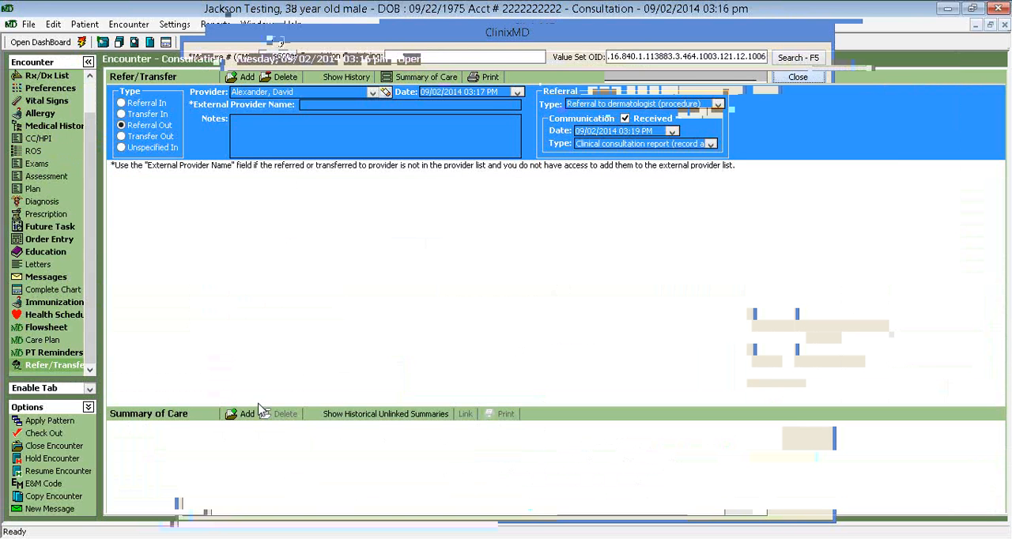
# Add an outgoing referral to the encounter and assign a provider listed as Referring Provider who has no other referral in it
pyautogui.click(248, 79)
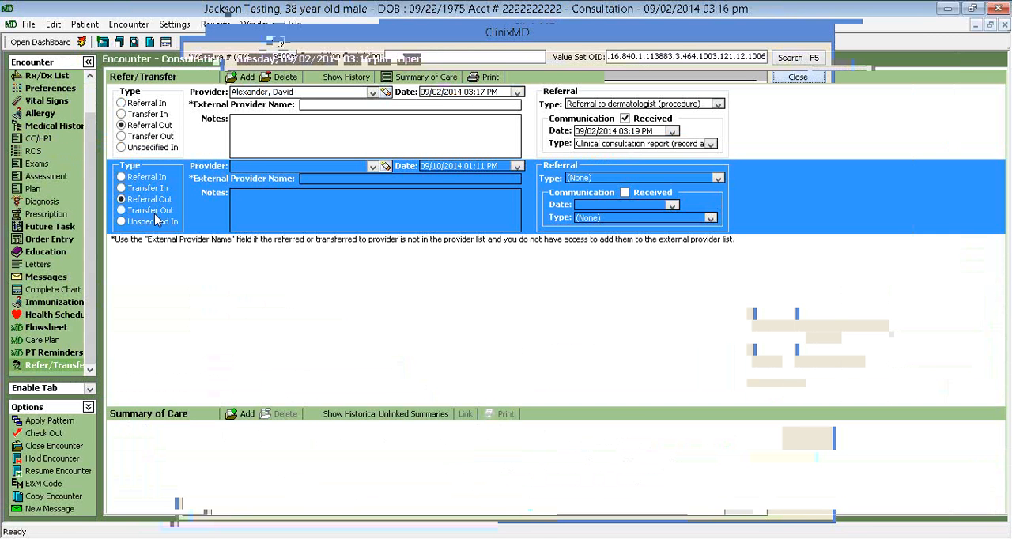
pyautogui.click(374, 169)
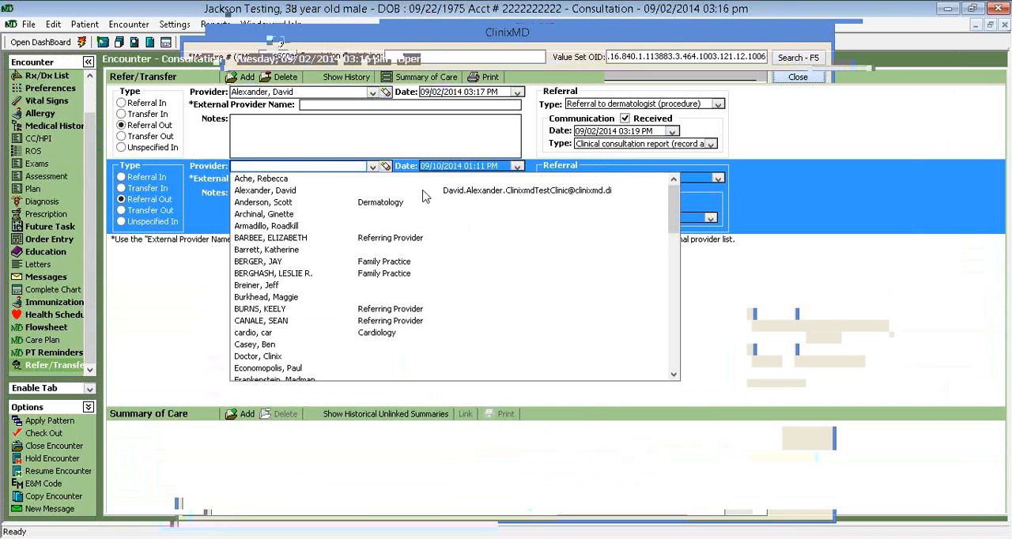
pyautogui.click(282, 192)
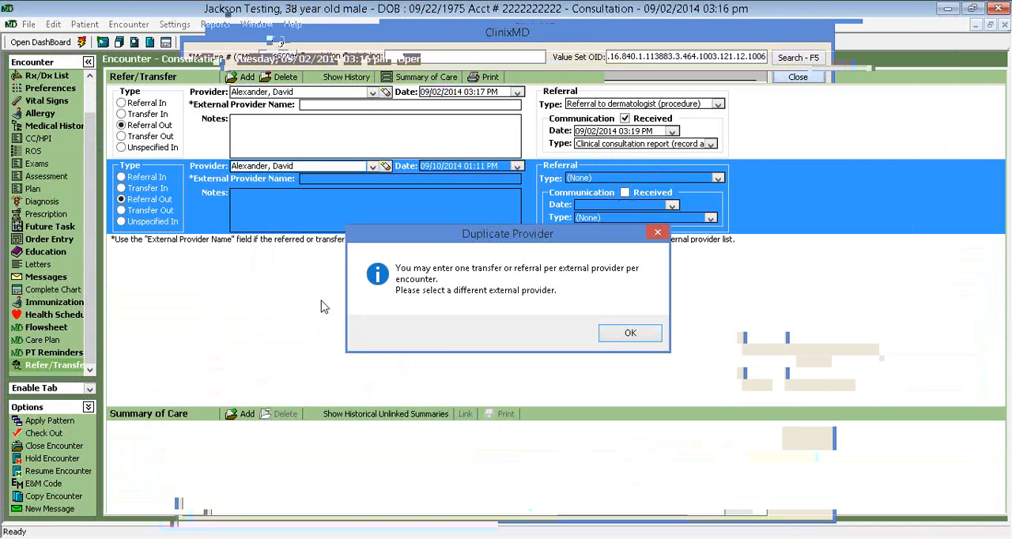
pyautogui.click(625, 333)
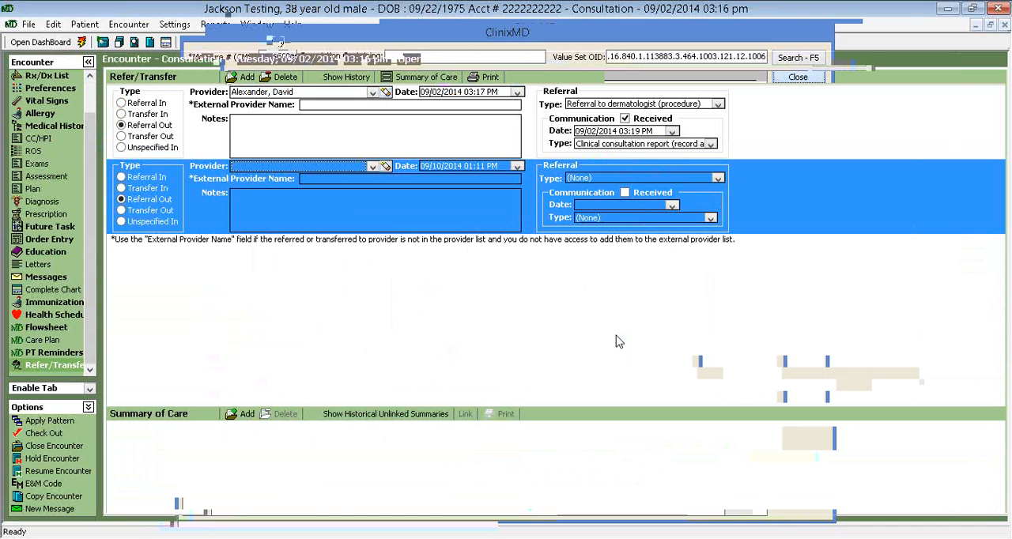
pyautogui.click(371, 168)
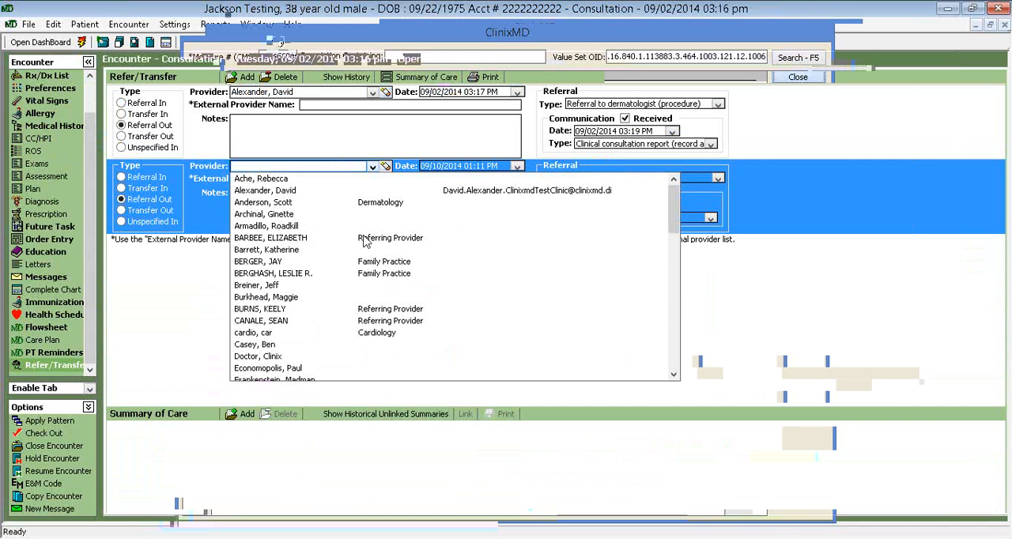
pyautogui.click(364, 240)
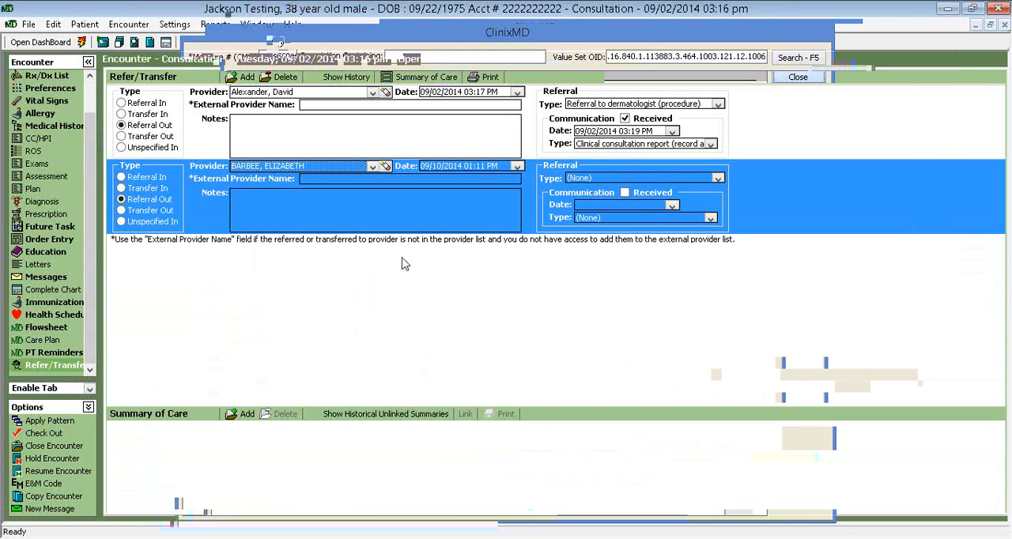
# Set the new referral's type to Private referral to cardiologist (procedure) and save the encounter
pyautogui.click(324, 179)
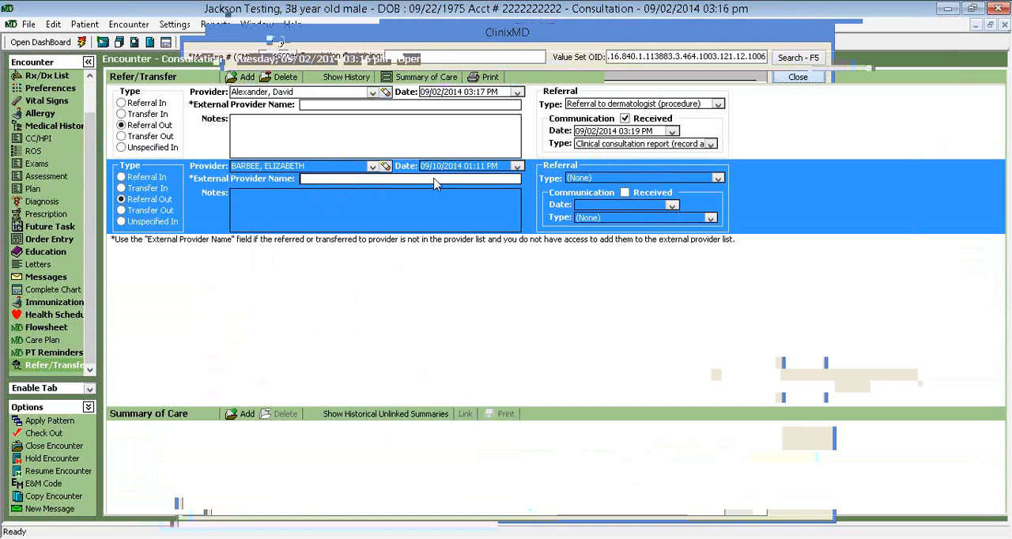
pyautogui.click(518, 167)
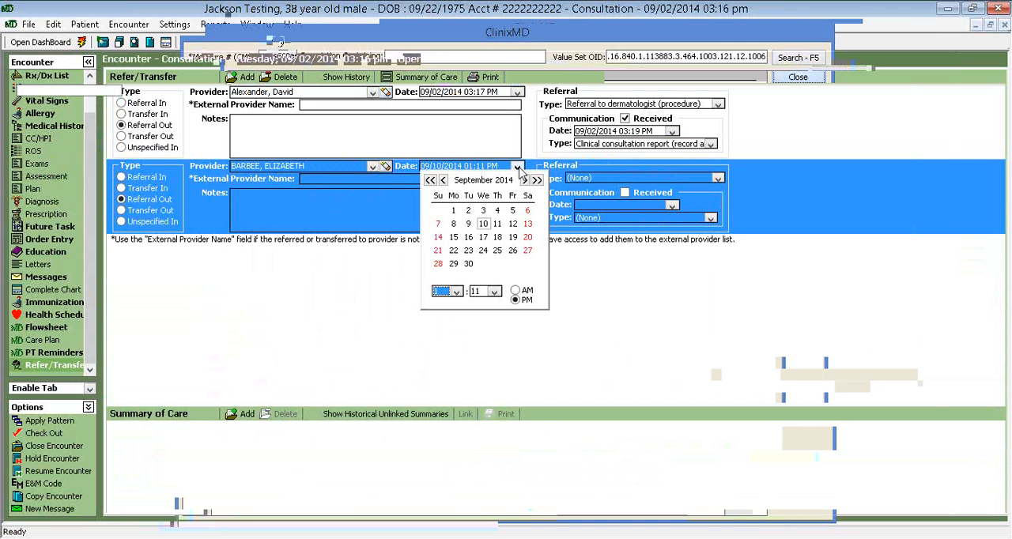
pyautogui.click(688, 291)
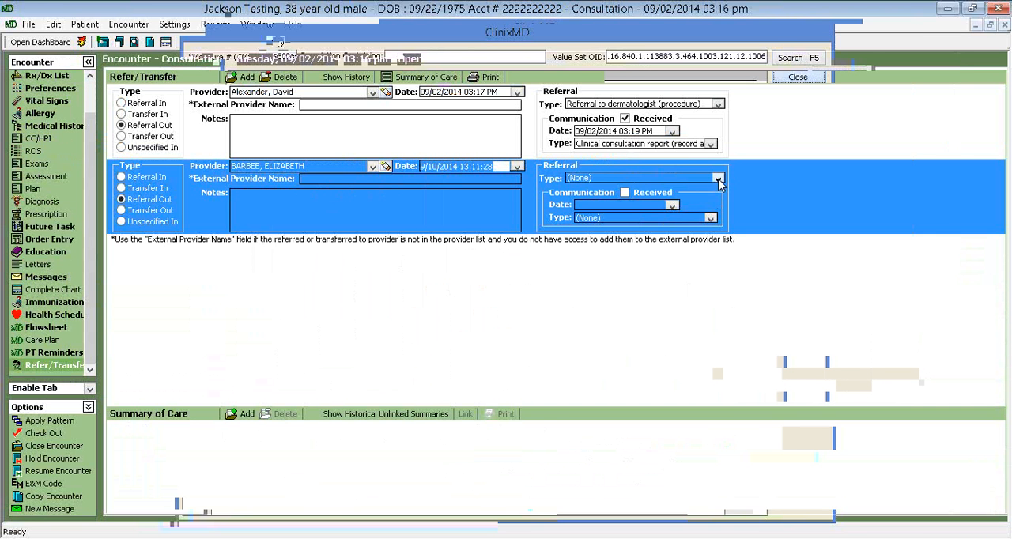
pyautogui.click(718, 180)
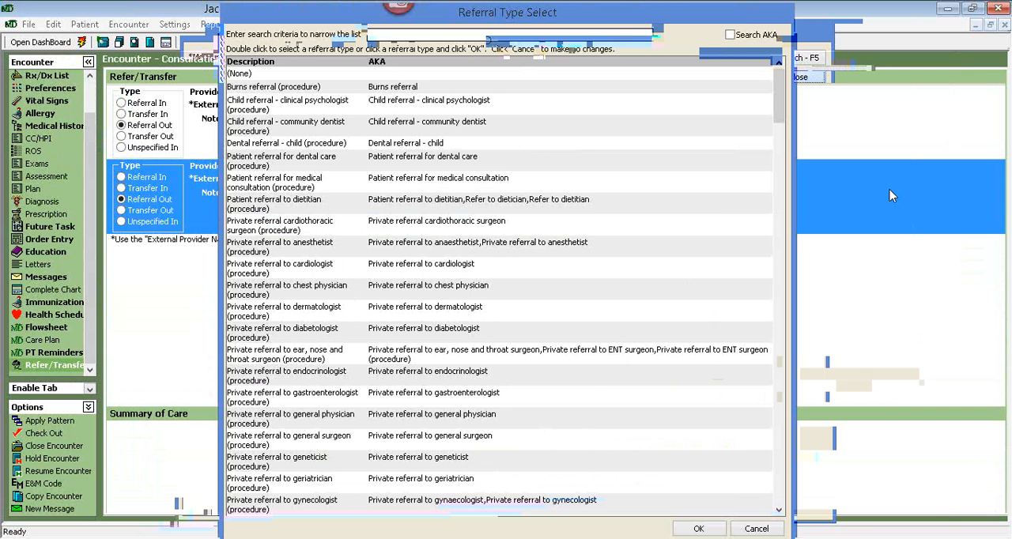
pyautogui.doubleClick(468, 271)
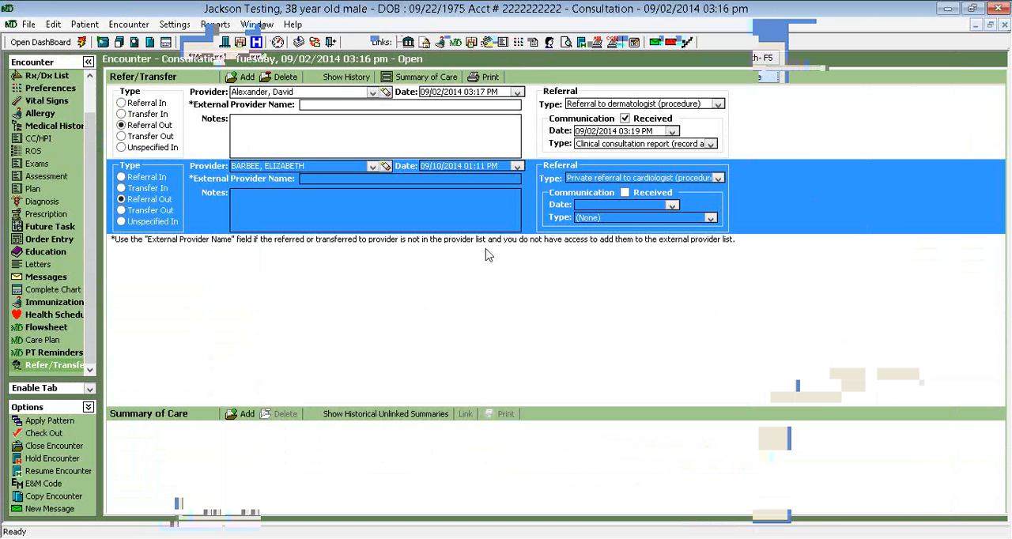
pyautogui.click(315, 45)
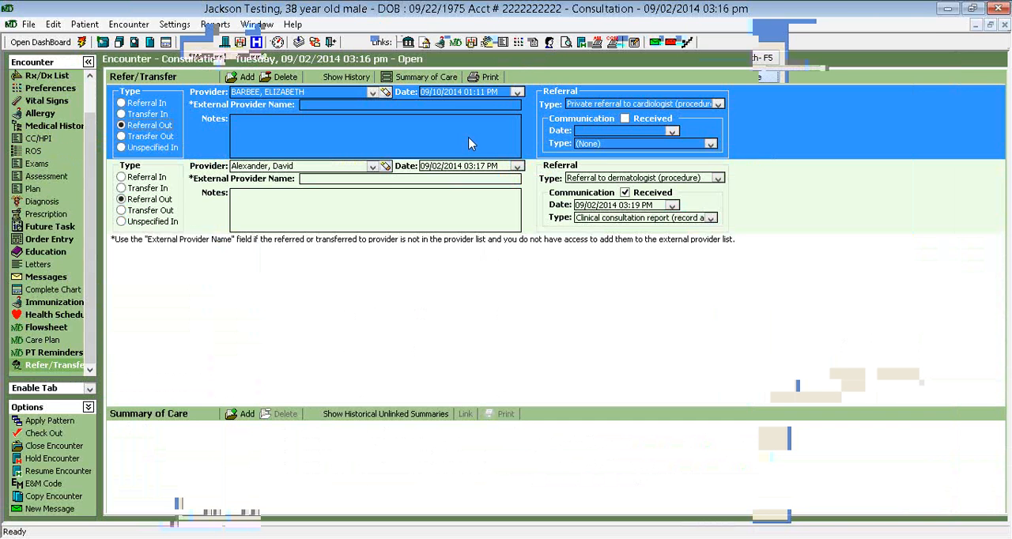
# Mark the cardiologist referral's communication as received, view the available report types, and clear the received mark again
pyautogui.click(625, 119)
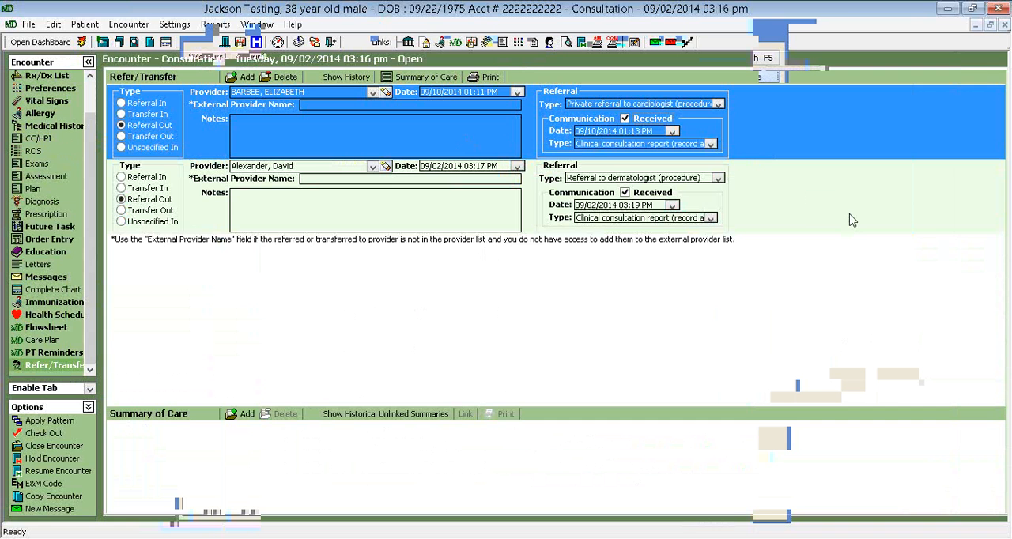
pyautogui.click(711, 145)
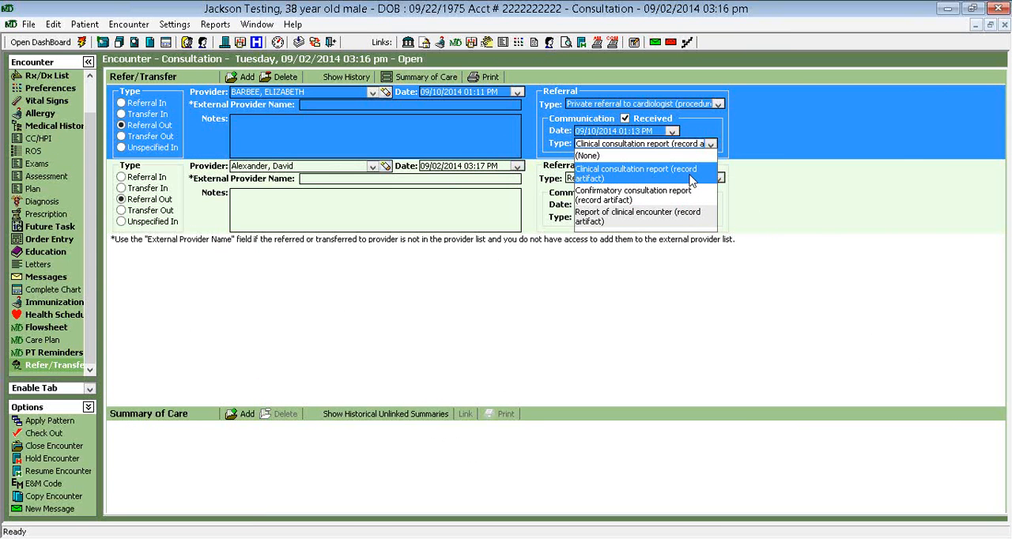
pyautogui.click(831, 220)
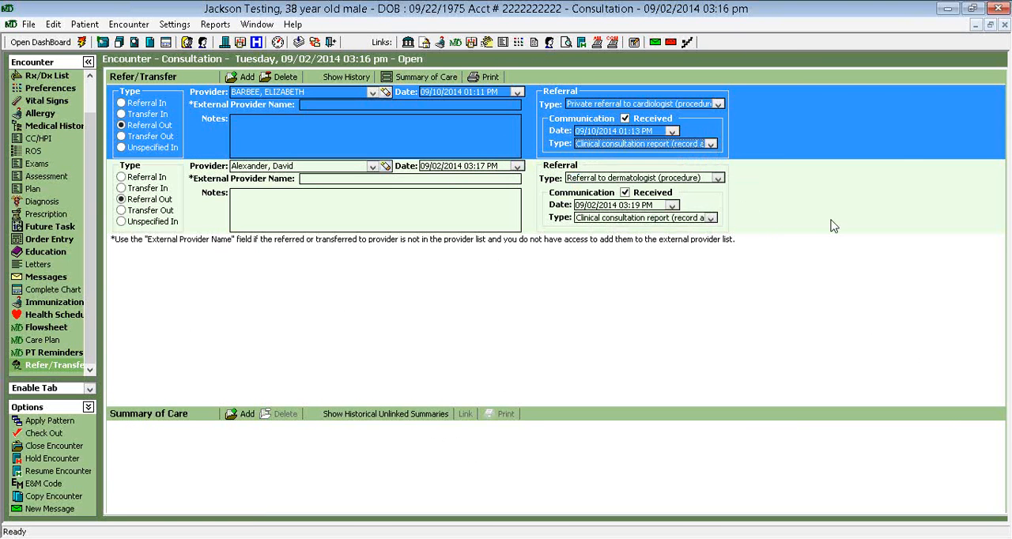
pyautogui.click(625, 119)
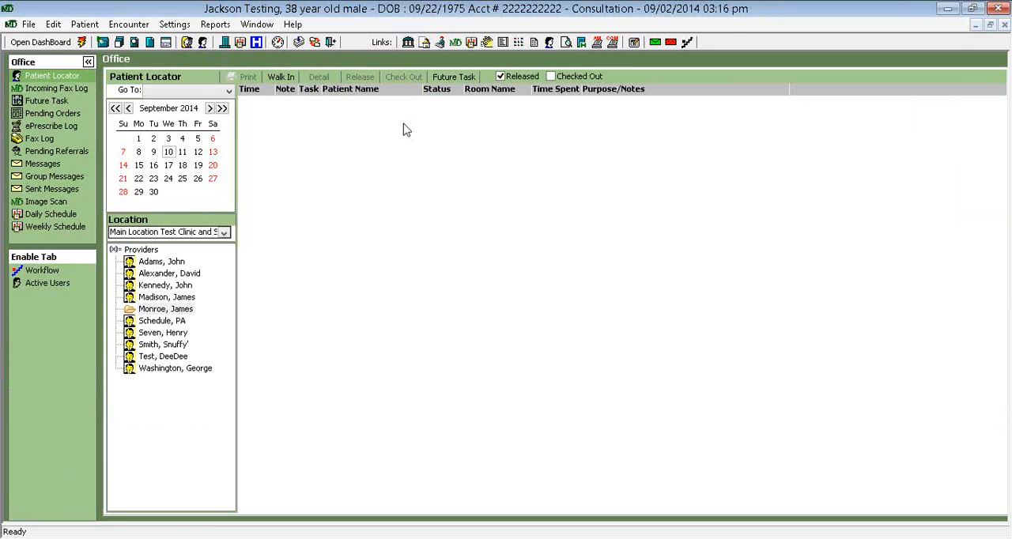
# Search the office's pending outgoing referrals from 08/10/2014 to 09/10/2014 for all providers and all referred-to providers
pyautogui.click(52, 154)
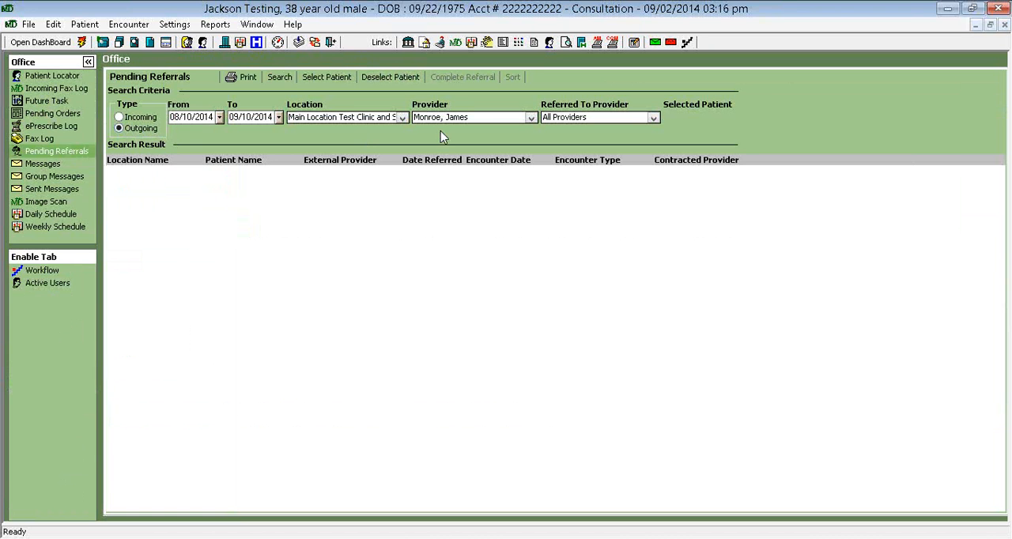
pyautogui.click(531, 118)
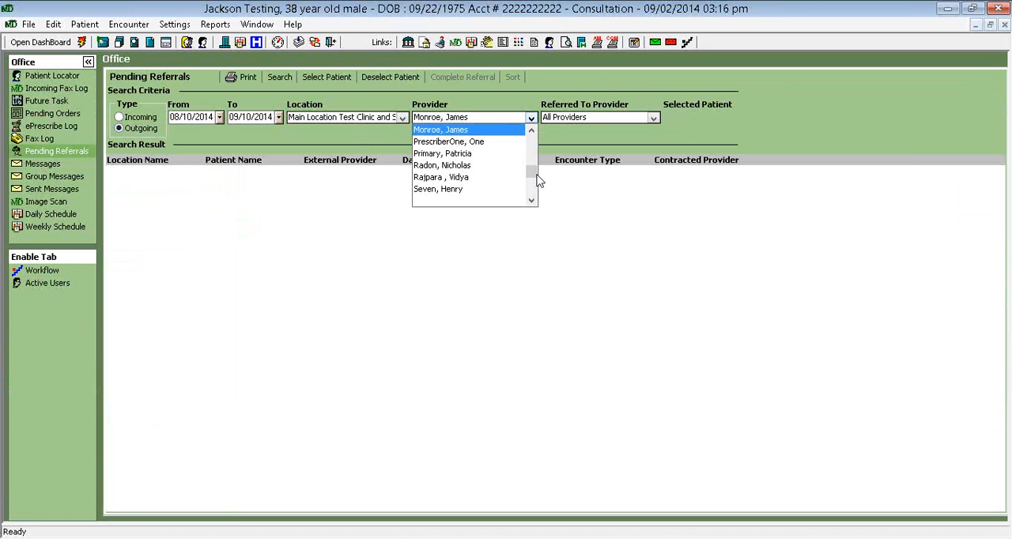
pyautogui.click(535, 150)
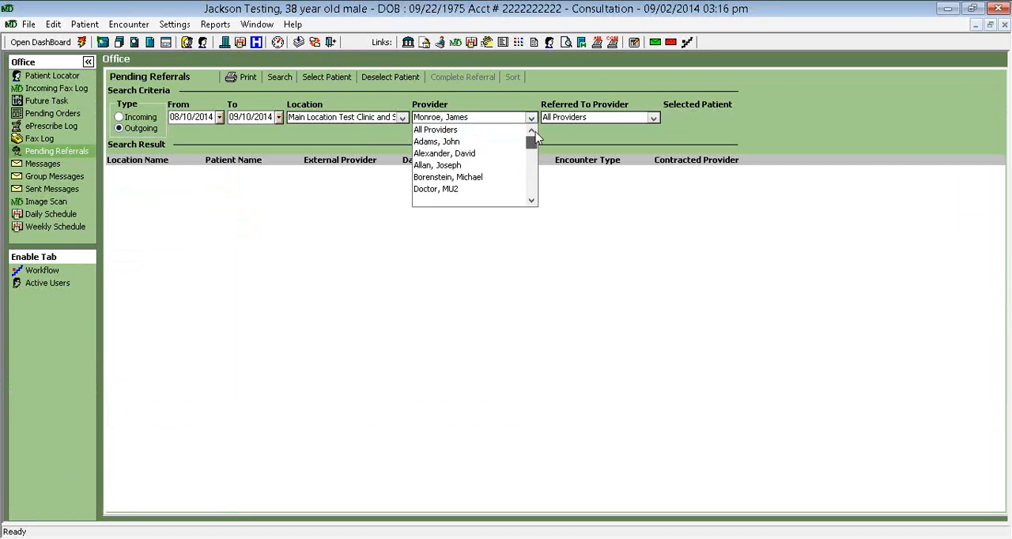
pyautogui.click(435, 131)
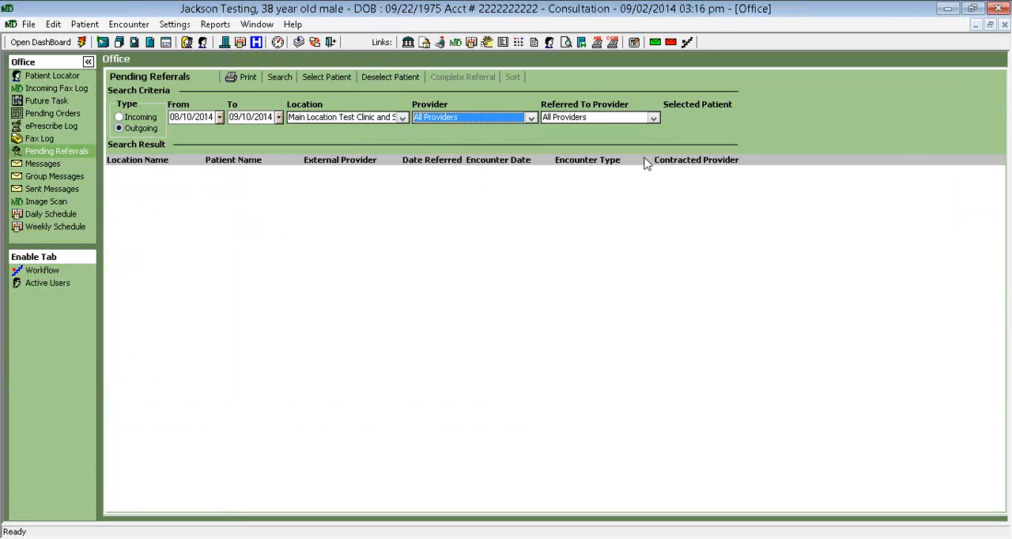
pyautogui.click(655, 118)
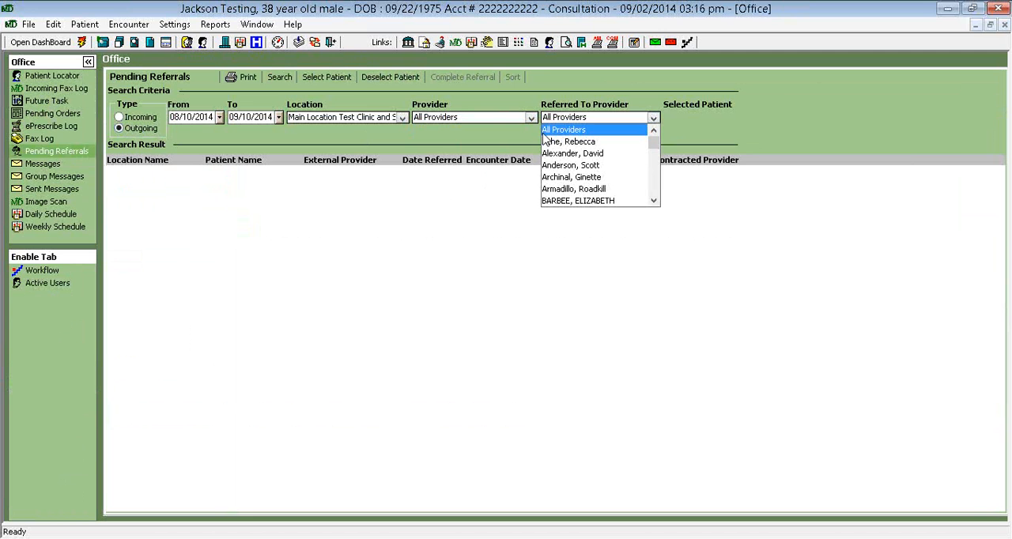
pyautogui.click(728, 131)
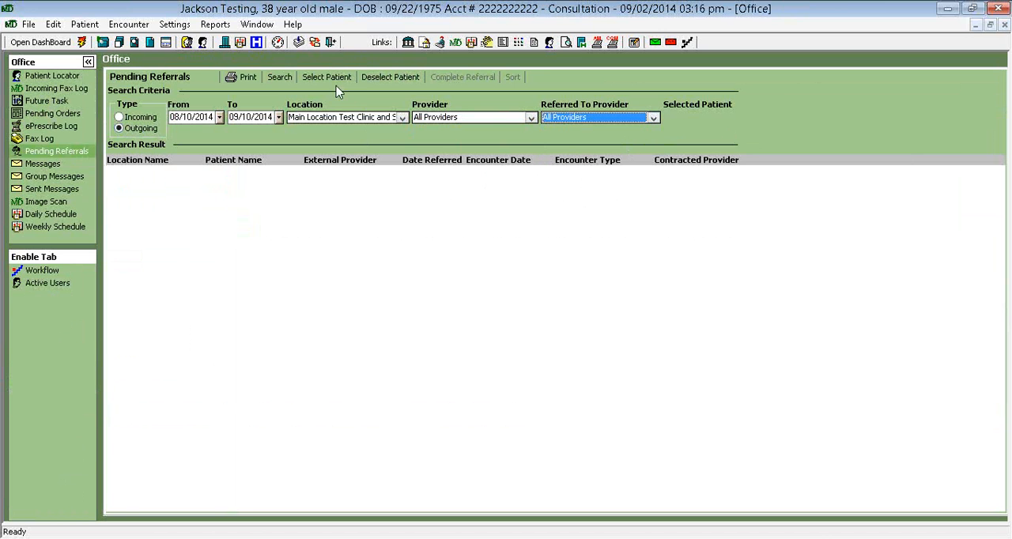
pyautogui.click(281, 79)
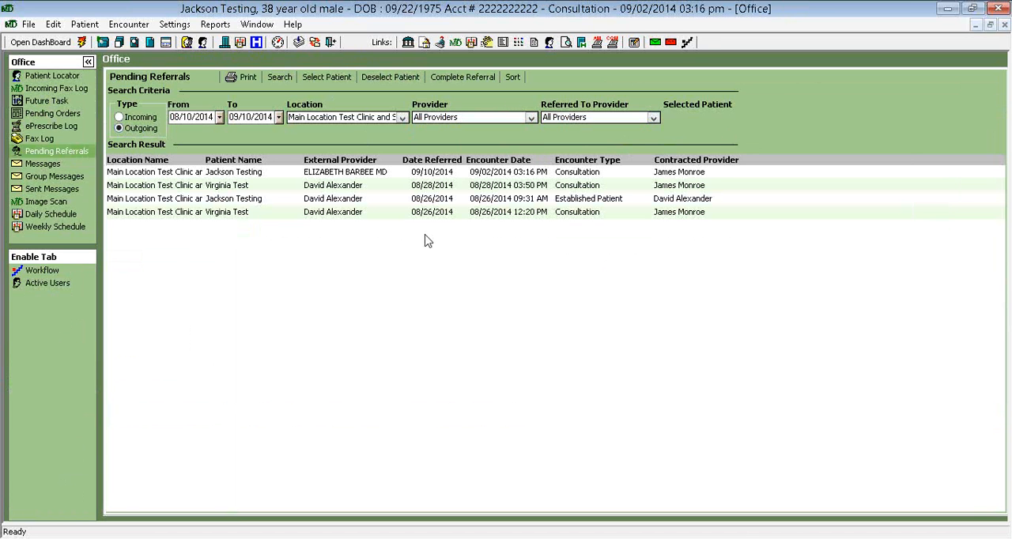
# Choose the pending referral dated 09/10/2014 for completion and mark its communication as received with a clinical consultation report
pyautogui.click(361, 174)
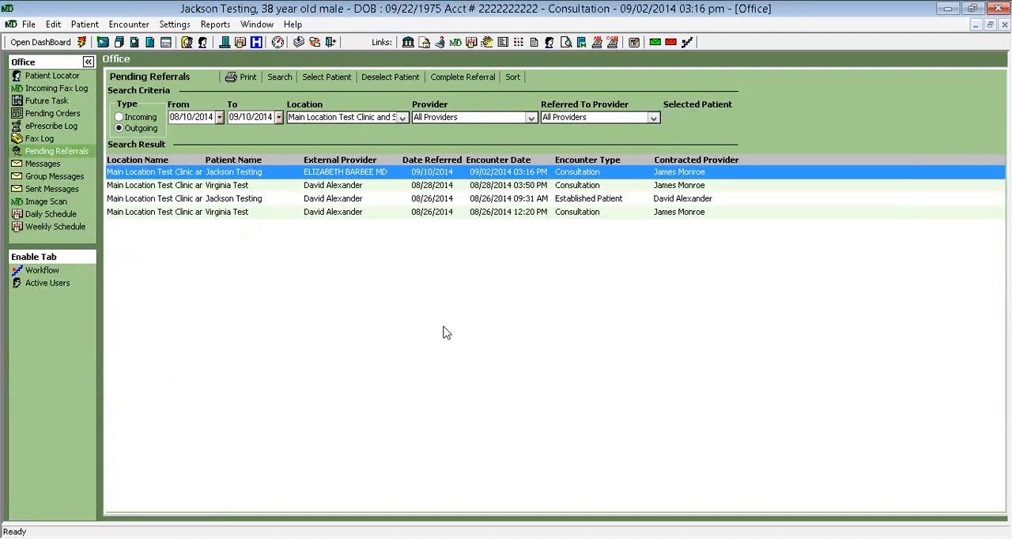
pyautogui.click(468, 82)
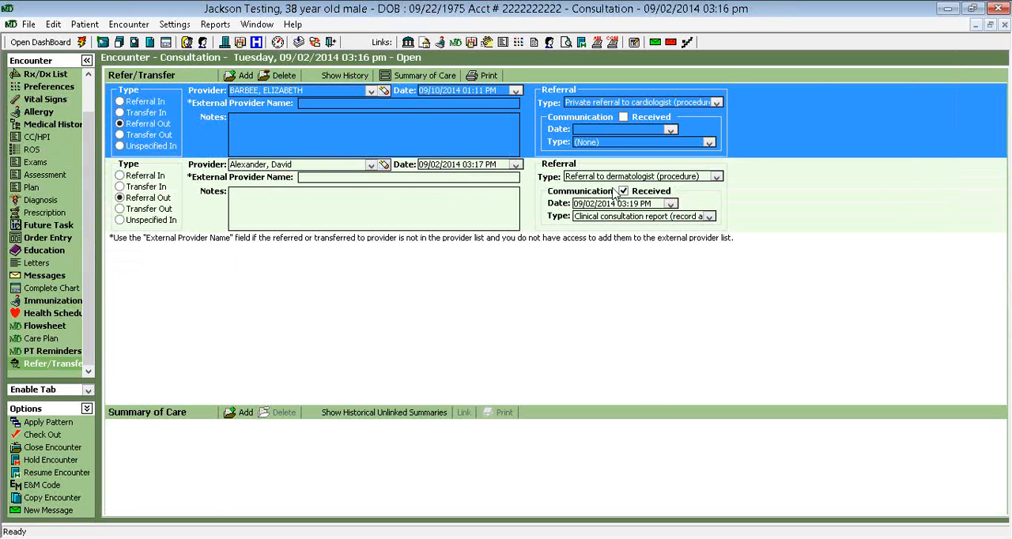
pyautogui.click(625, 117)
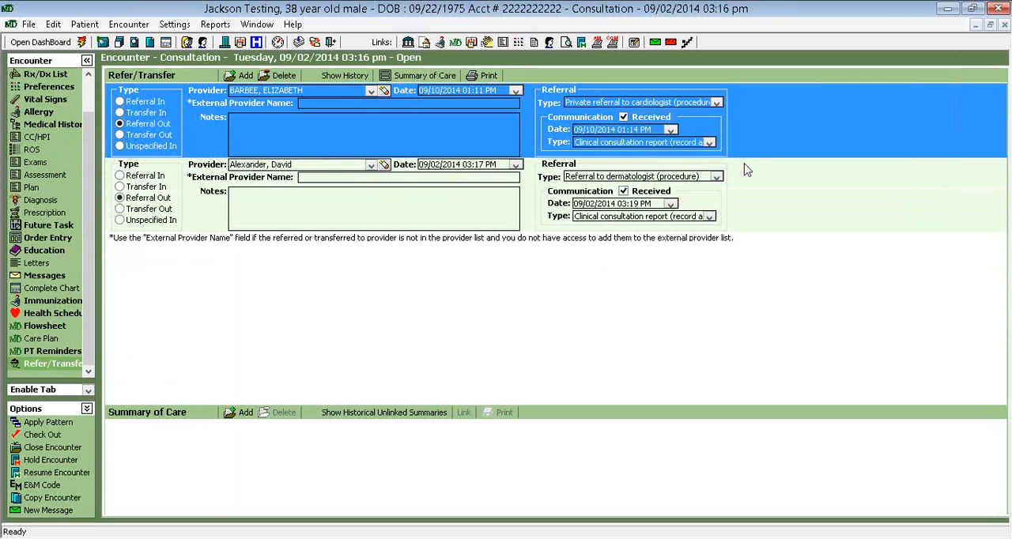
pyautogui.click(623, 118)
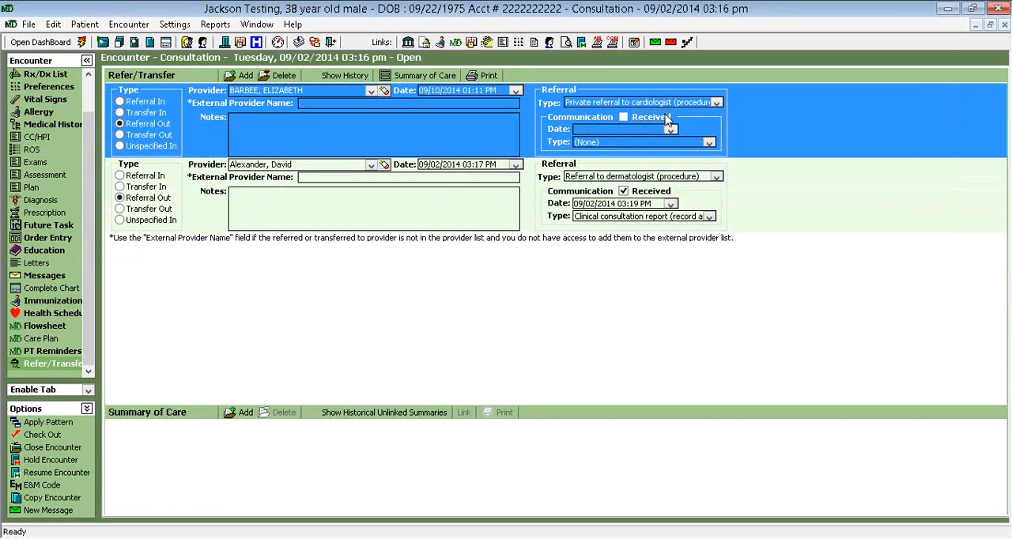
pyautogui.click(624, 117)
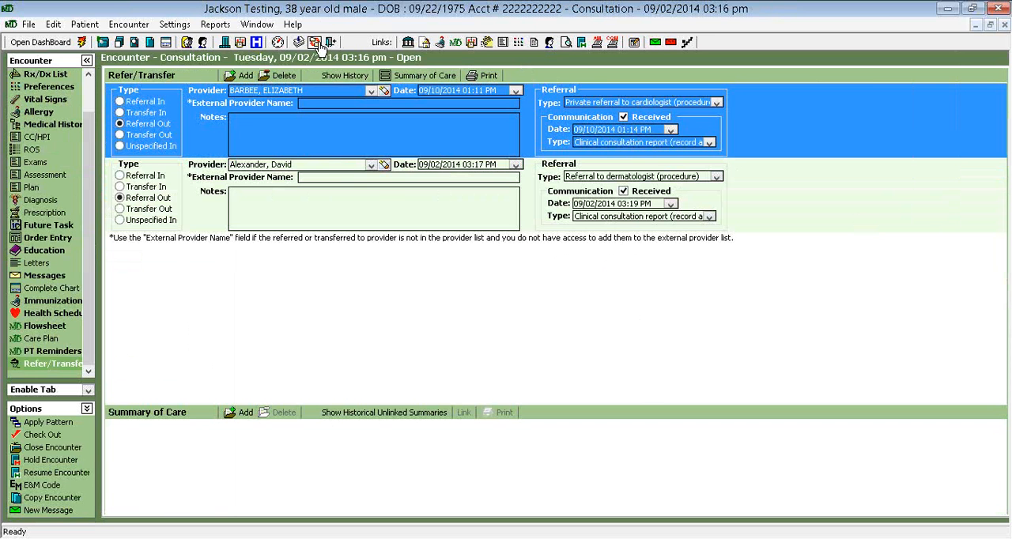
# Switch to the 2014 CQM Reports to review the measure results, and return to the open consultation encounter
pyautogui.click(257, 25)
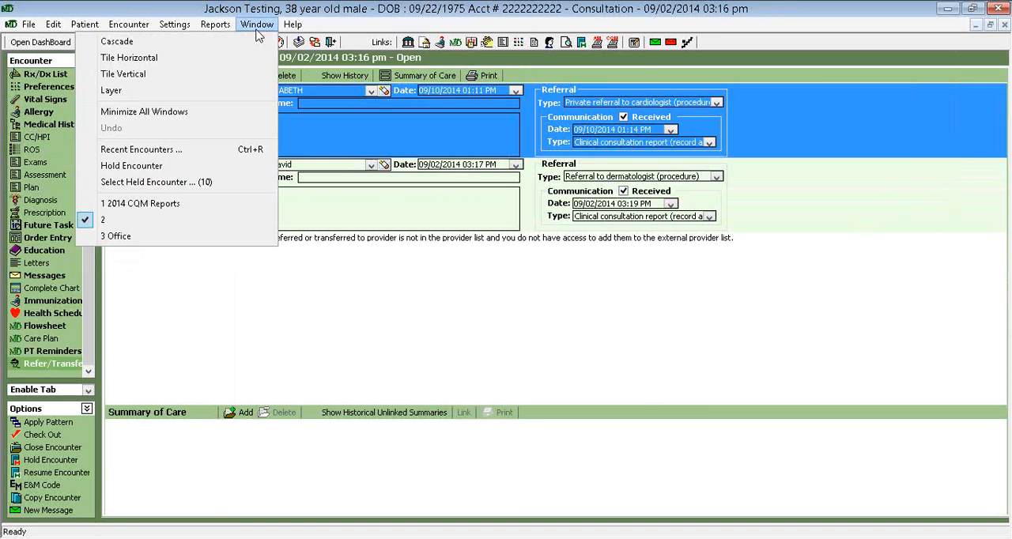
pyautogui.click(237, 207)
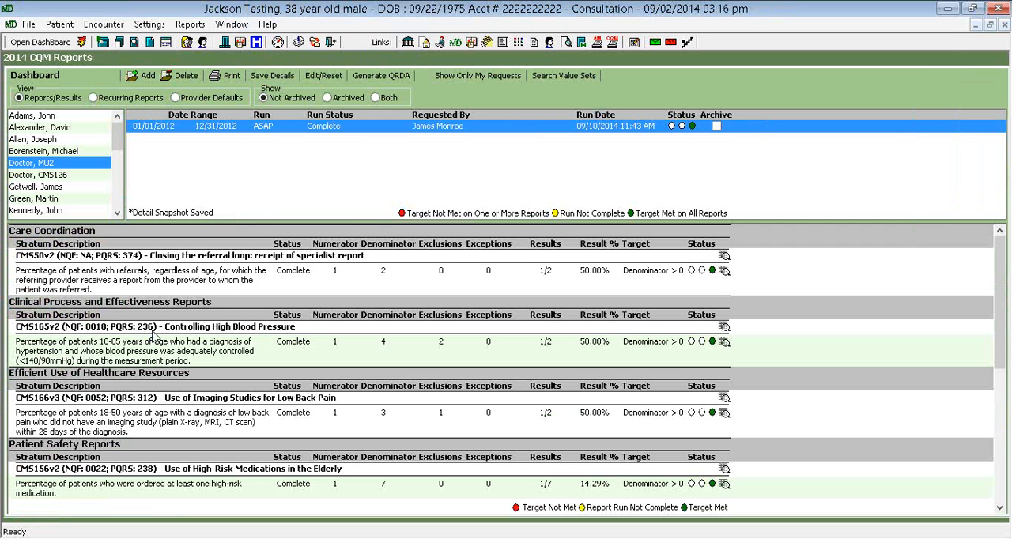
pyautogui.click(232, 24)
pyautogui.click(248, 219)
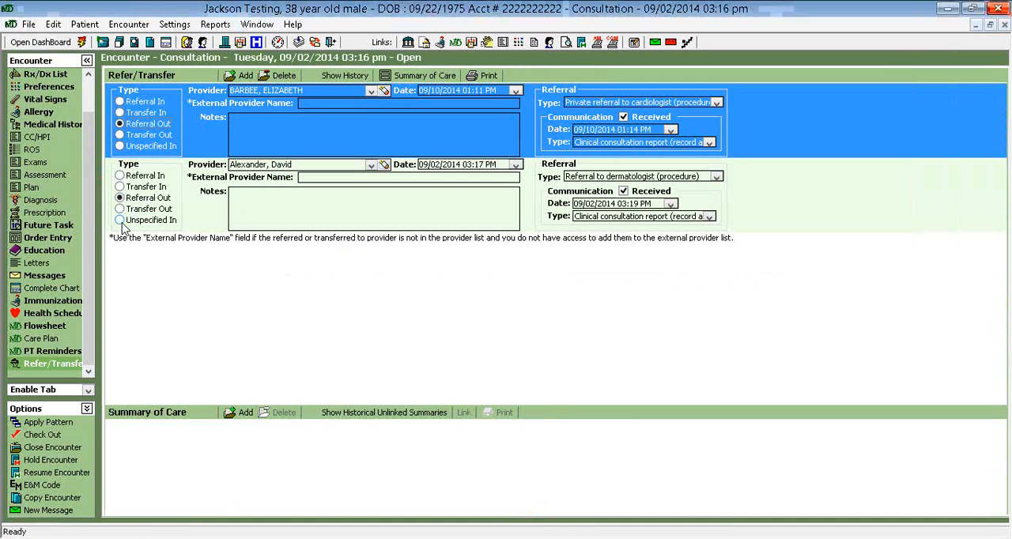
# Look through the consultation encounter's diagnoses, medication and problem lists, and vital signs
pyautogui.click(43, 203)
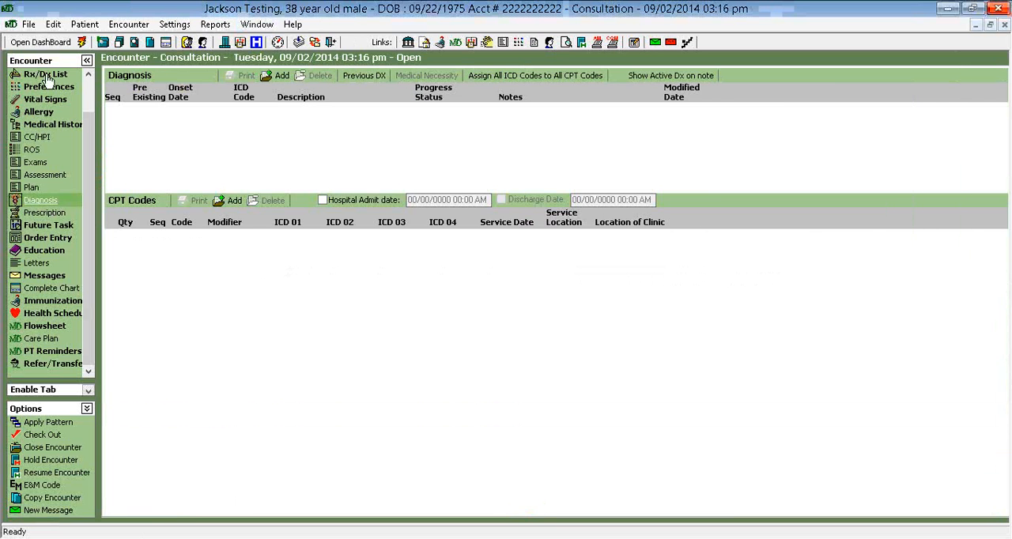
pyautogui.click(46, 76)
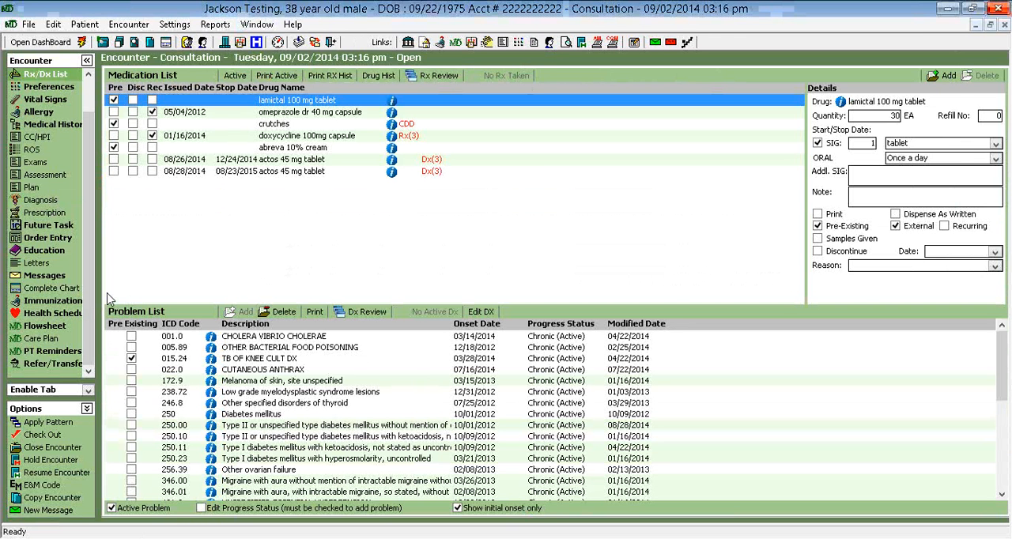
pyautogui.click(55, 102)
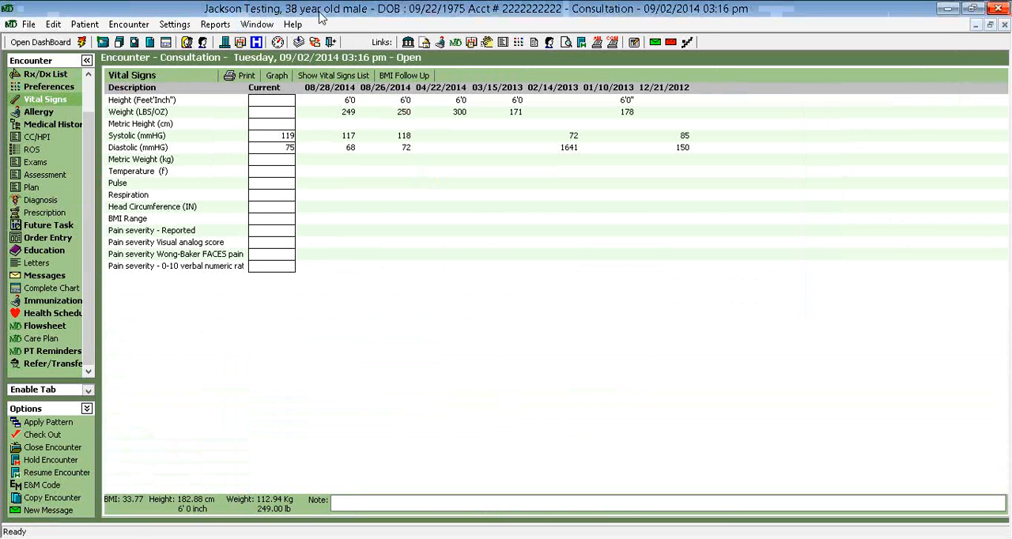
# Review the CMS165v2 blood pressure and CMS166v3 low back pain imaging measures in the 2014 CQM Reports, and return to the consultation encounter
pyautogui.click(267, 25)
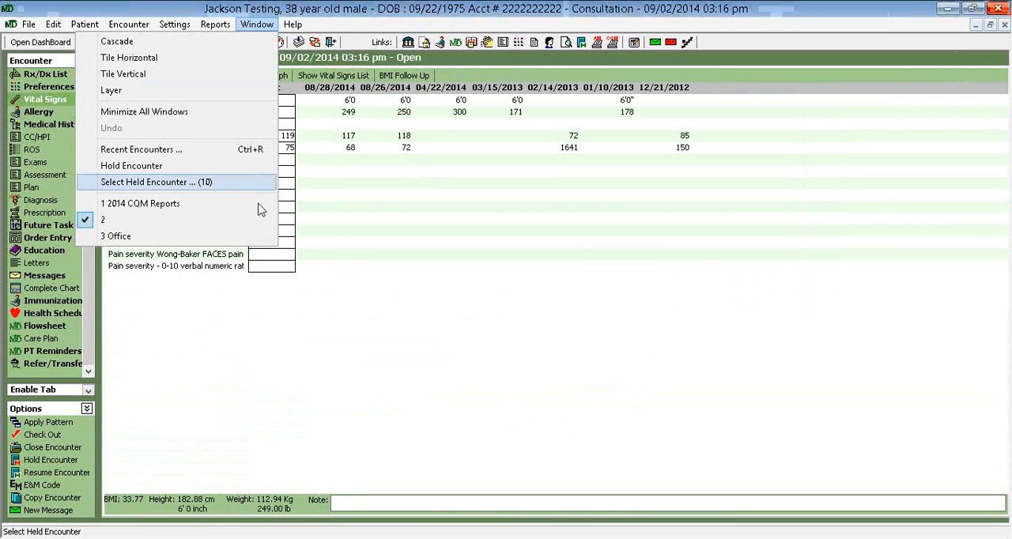
pyautogui.click(260, 205)
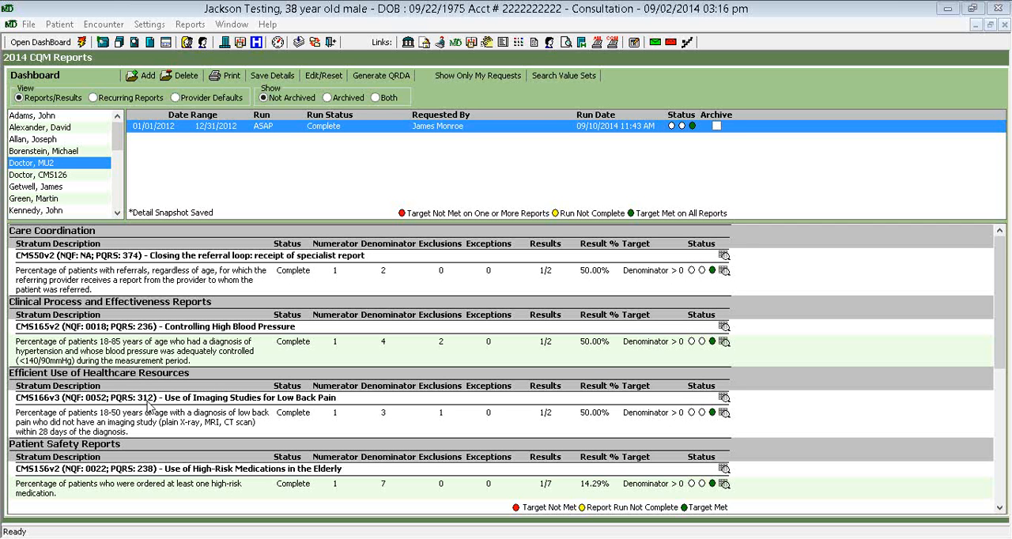
pyautogui.click(231, 25)
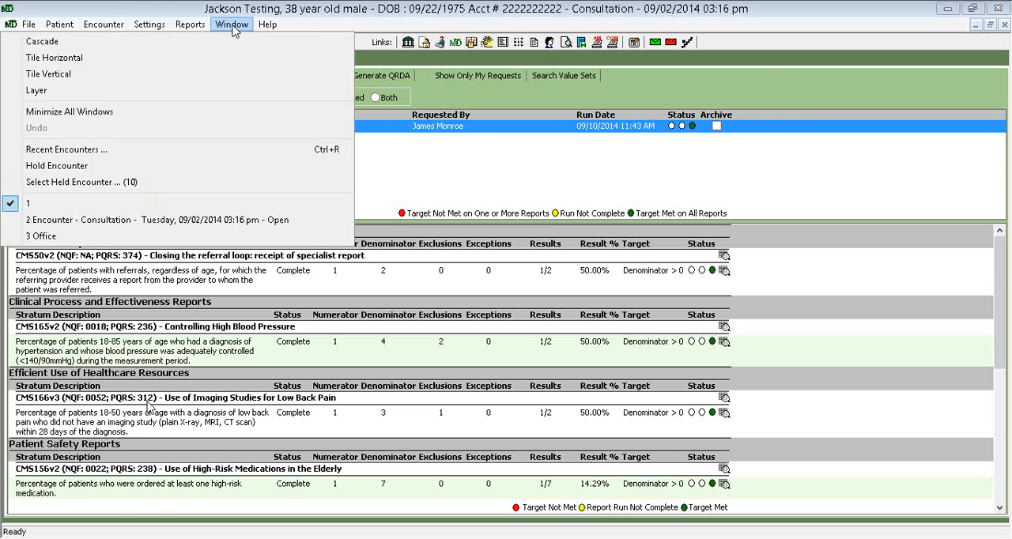
pyautogui.click(210, 219)
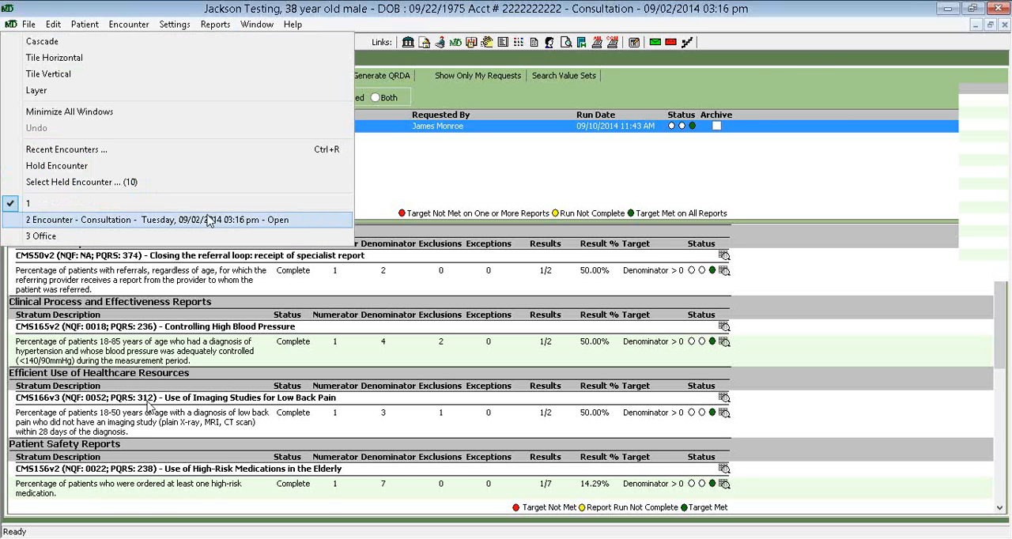
pyautogui.click(209, 220)
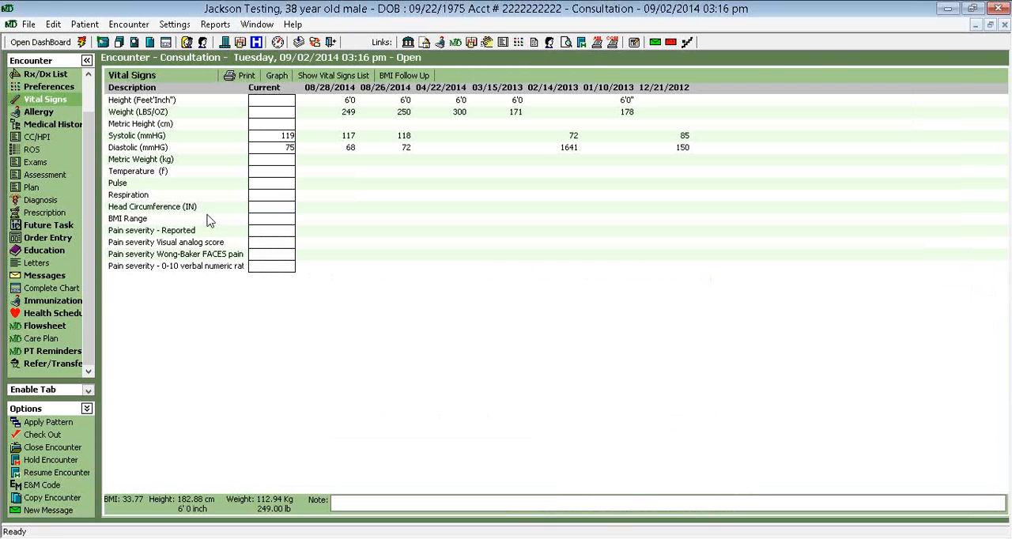
# View the encounter's diagnosis section, its medication and problem lists, and its order entry
pyautogui.click(49, 203)
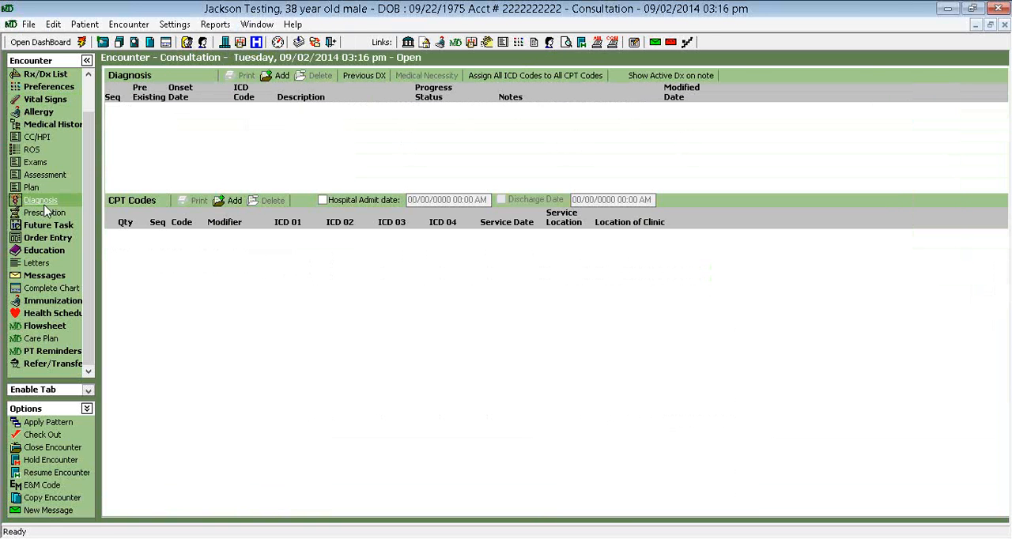
pyautogui.click(44, 75)
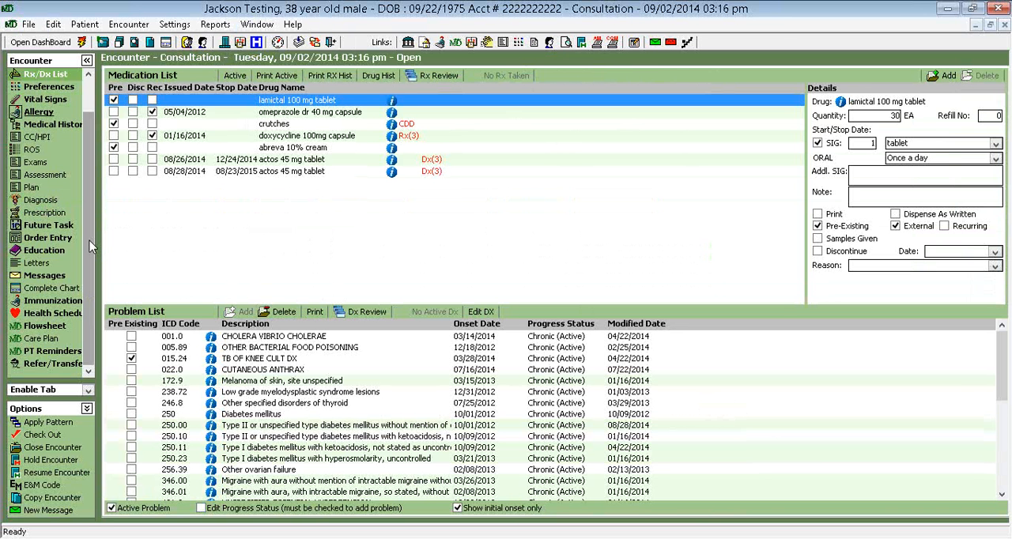
pyautogui.click(46, 246)
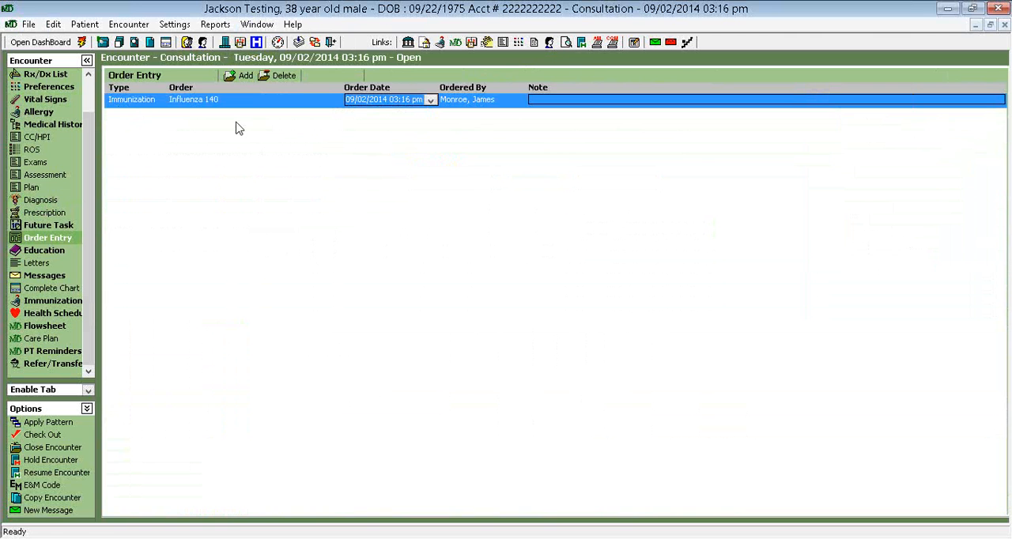
# Open the radiology order list in Clinic Setup and select the LOINC field of the XRAY Knee, 3 Views order
pyautogui.click(293, 28)
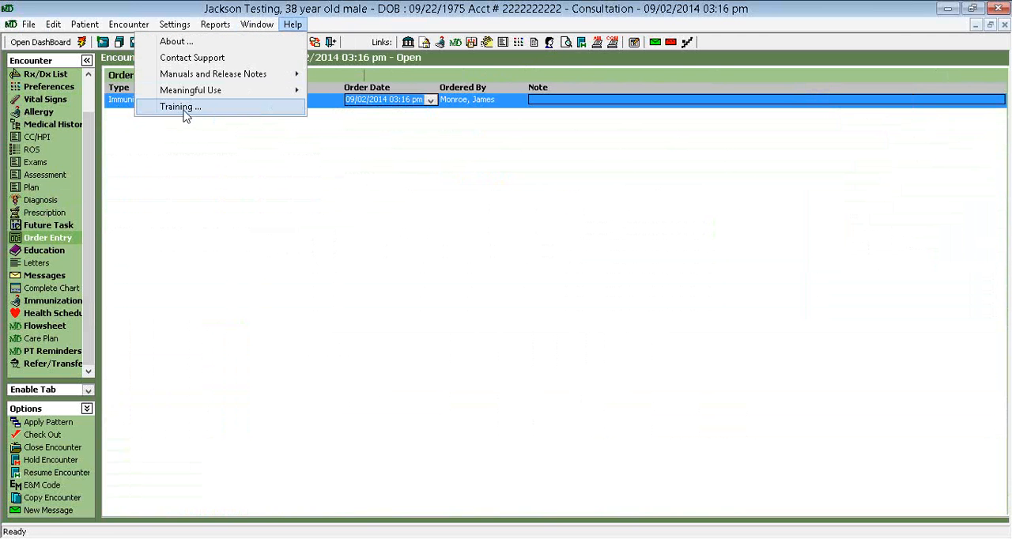
pyautogui.click(242, 153)
pyautogui.click(173, 32)
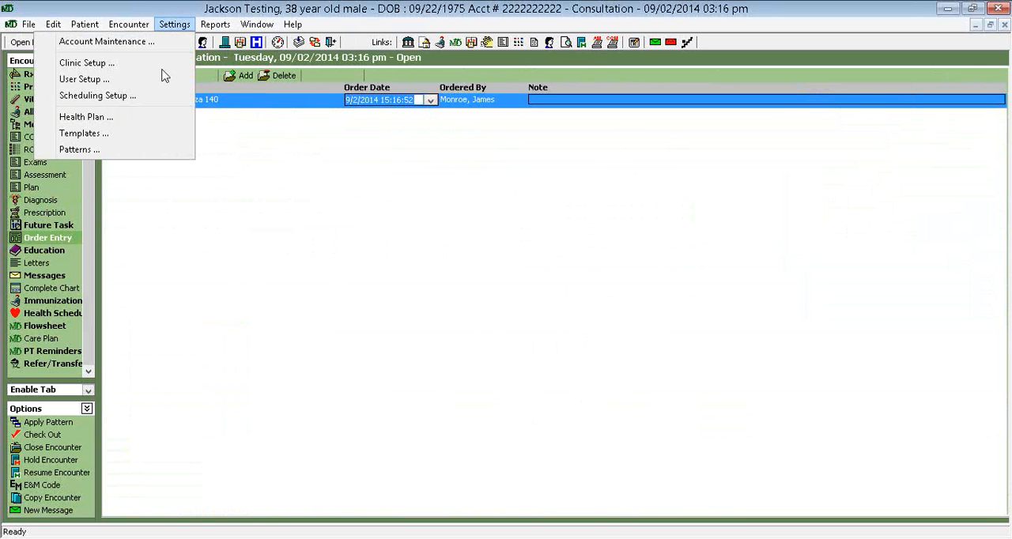
pyautogui.click(87, 64)
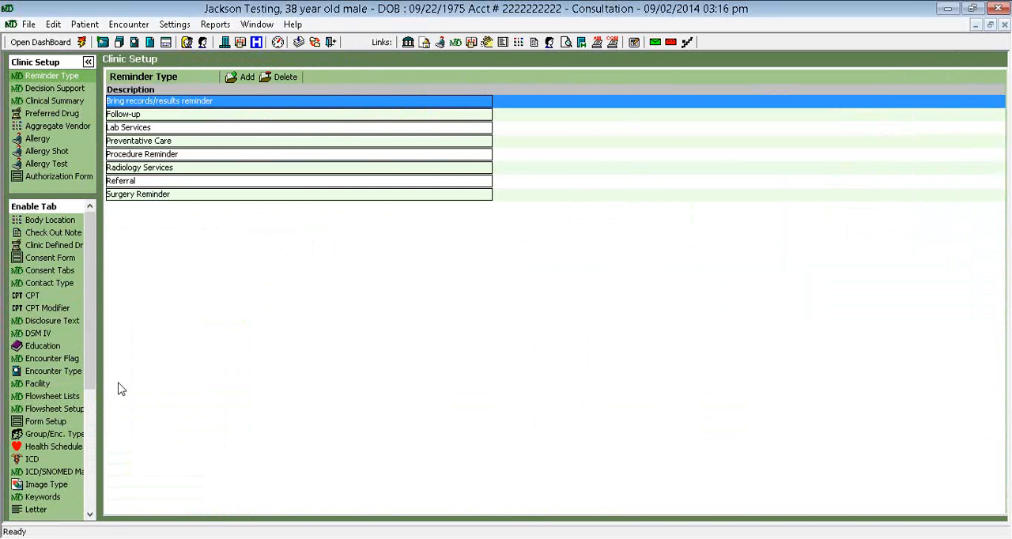
pyautogui.moveTo(94, 356); pyautogui.dragTo(95, 446)
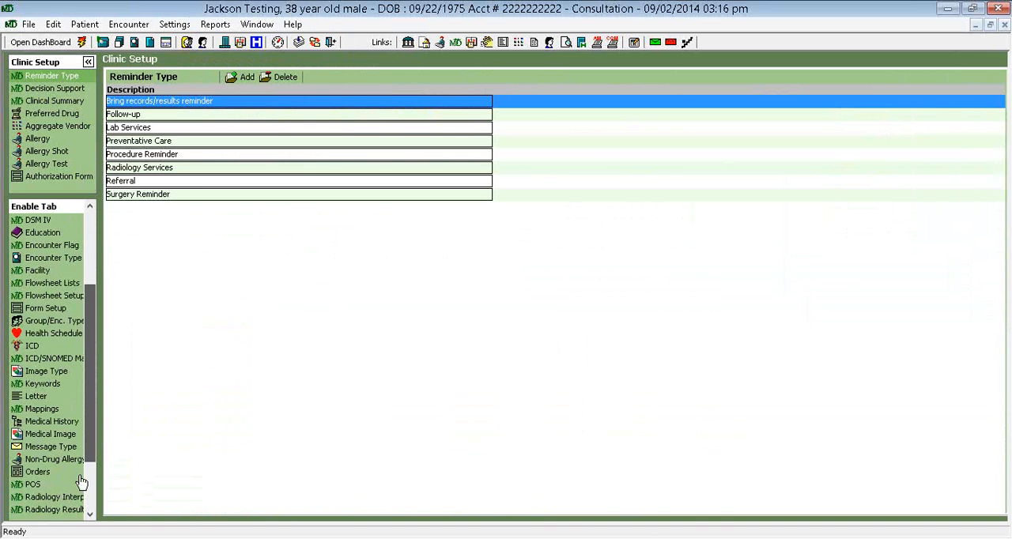
pyautogui.click(38, 473)
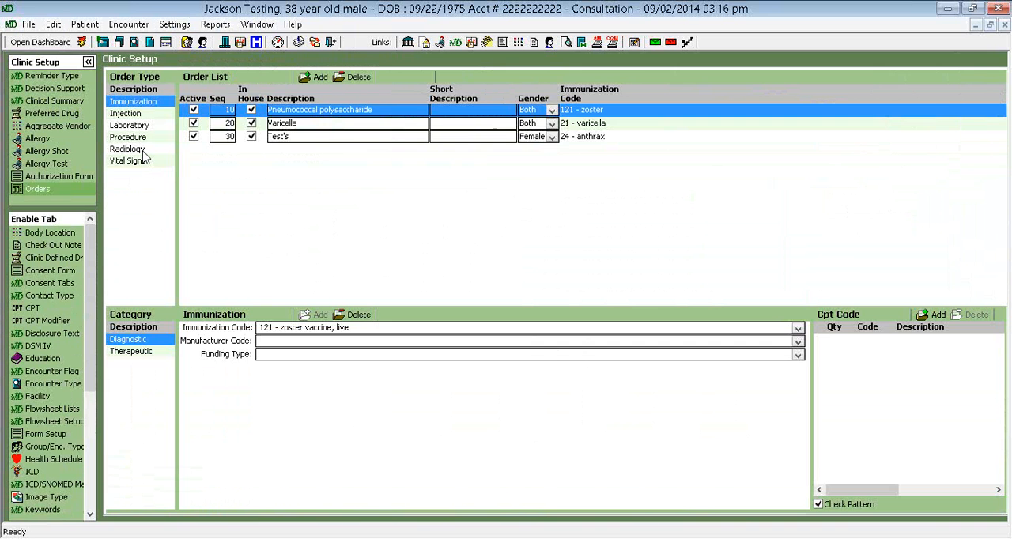
pyautogui.click(140, 149)
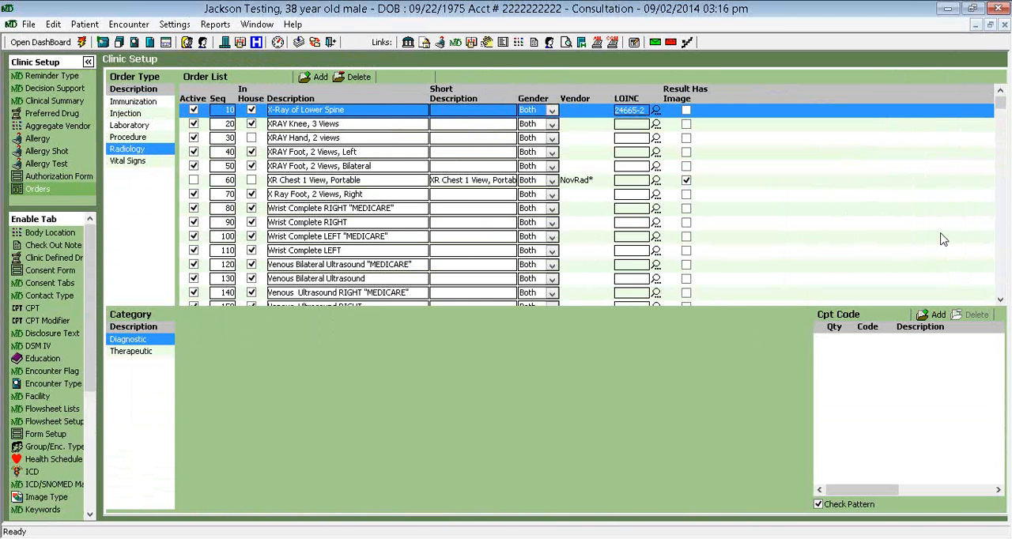
pyautogui.click(633, 127)
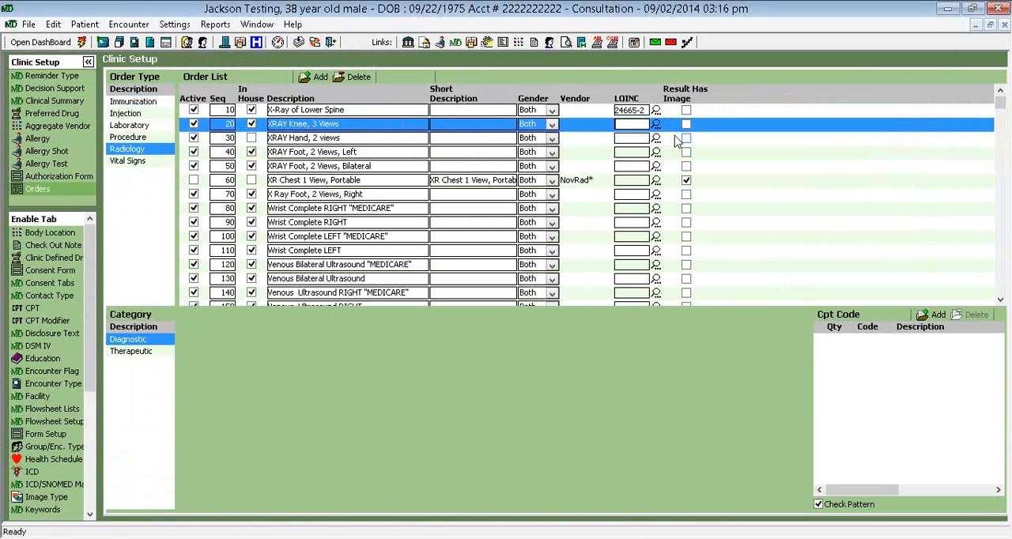
# From the 2014 CQM Reports, search the value sets for measure 156 with value set OID 2.16.840.1.113883.3.464.1003.196.12.1253
pyautogui.click(253, 24)
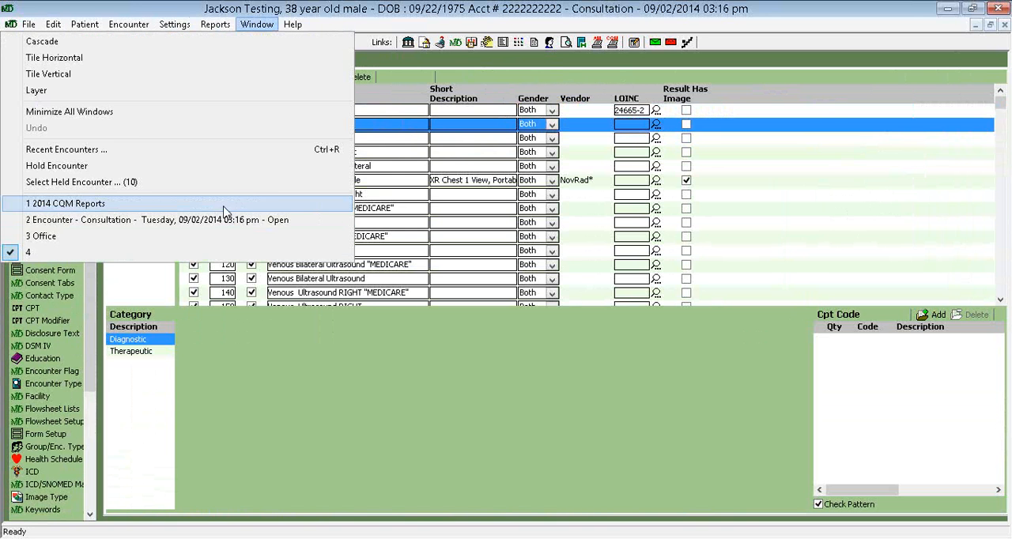
pyautogui.click(223, 207)
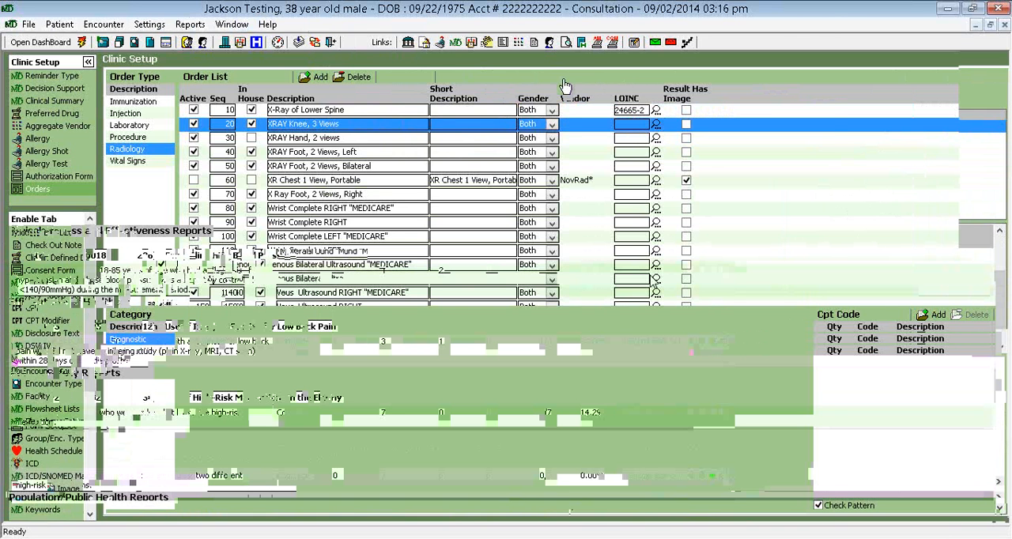
pyautogui.moveTo(572, 97); pyautogui.dragTo(563, 79)
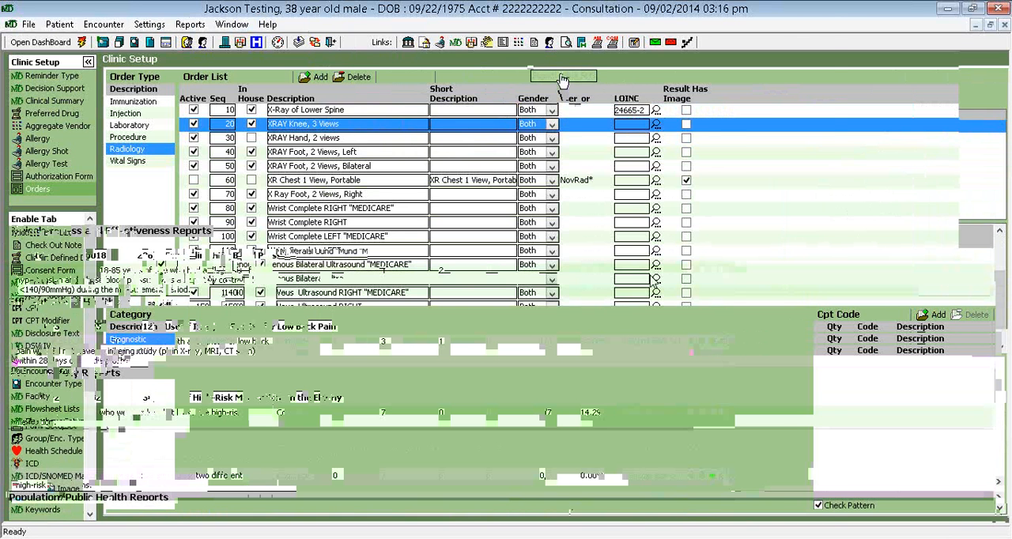
pyautogui.click(563, 78)
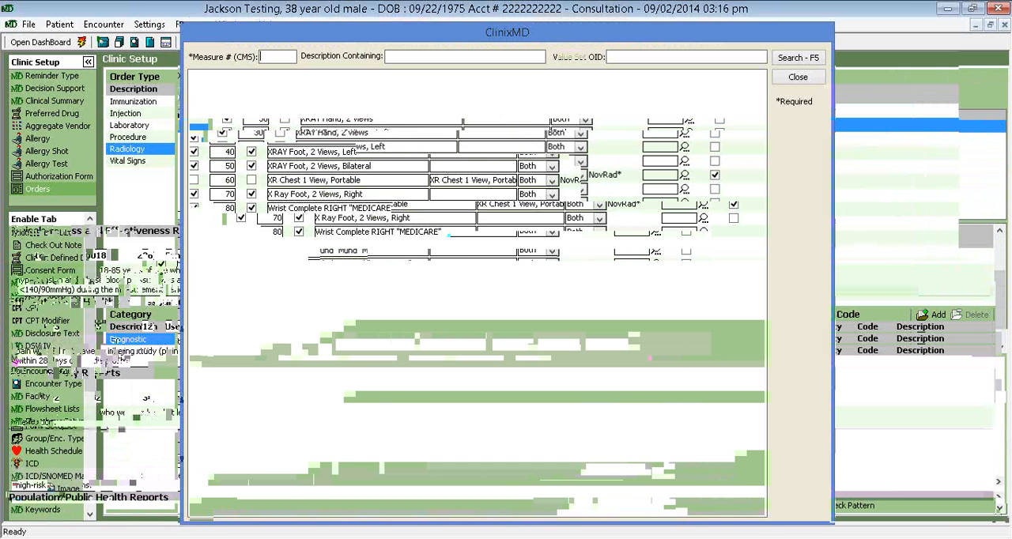
pyautogui.write('156')
pyautogui.rightClick(636, 58)
pyautogui.click(605, 121)
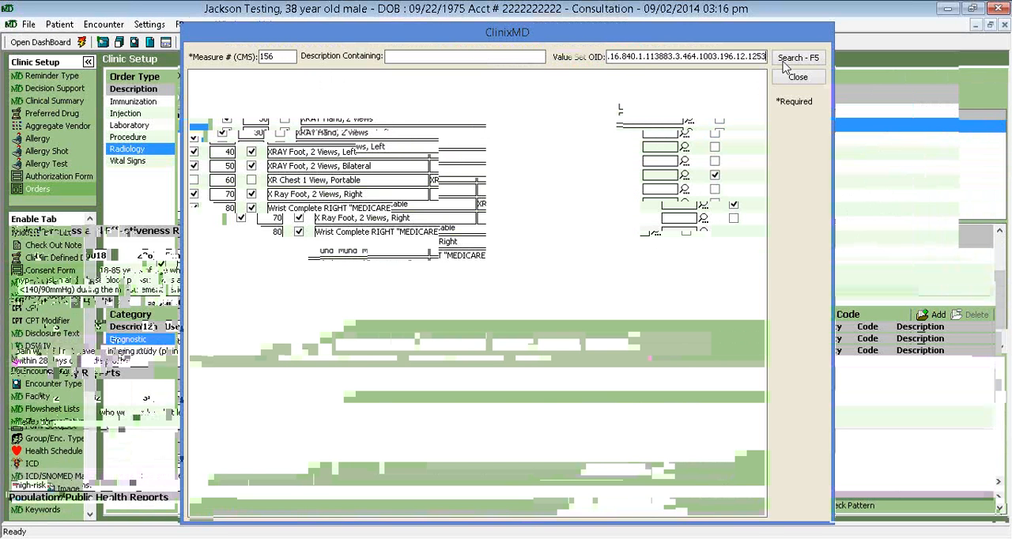
pyautogui.click(784, 61)
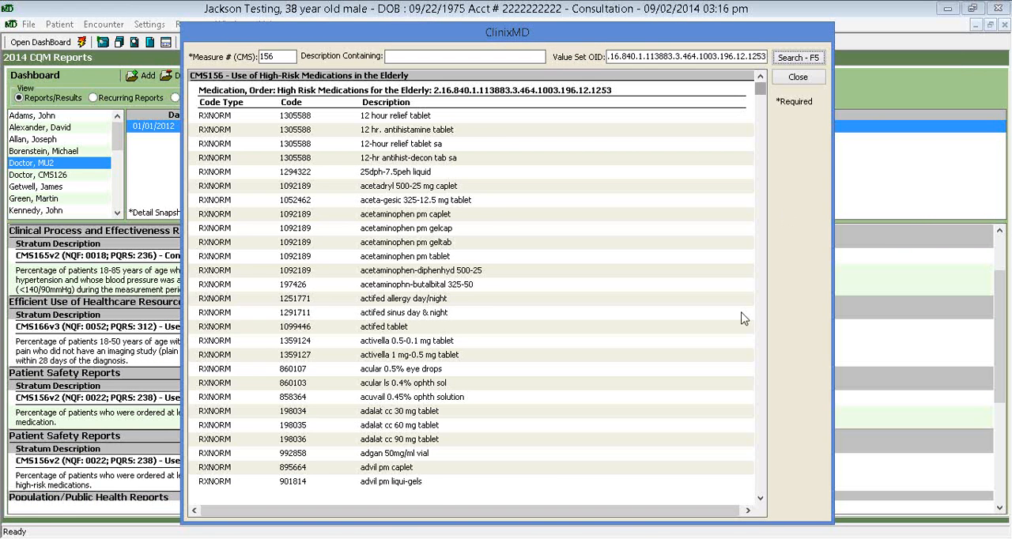
# Examine the RXNORM codes and drug descriptions in the CMS156 high-risk medications value set, and close the value set search
pyautogui.click(761, 498)
pyautogui.click(760, 499)
pyautogui.click(761, 498)
pyautogui.click(761, 499)
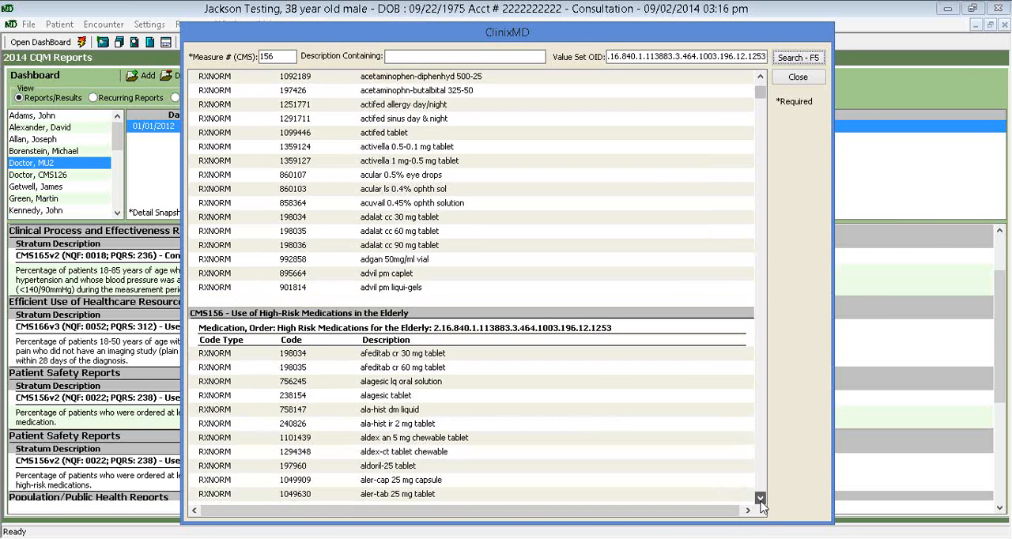
pyautogui.click(761, 499)
pyautogui.click(761, 499)
pyautogui.click(760, 500)
pyautogui.click(761, 500)
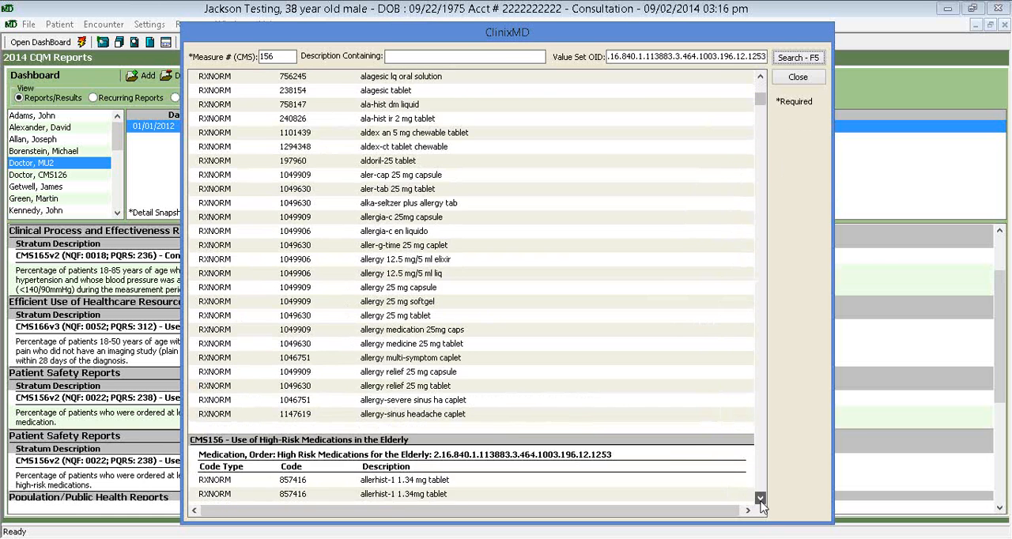
pyautogui.click(761, 499)
pyautogui.click(760, 500)
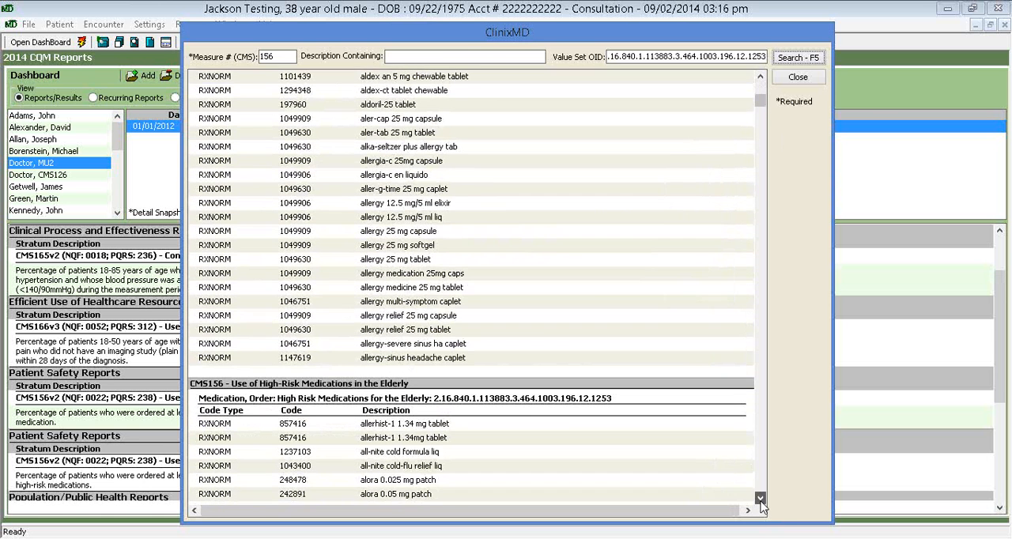
pyautogui.click(761, 499)
pyautogui.click(761, 500)
pyautogui.click(761, 500)
pyautogui.click(761, 500)
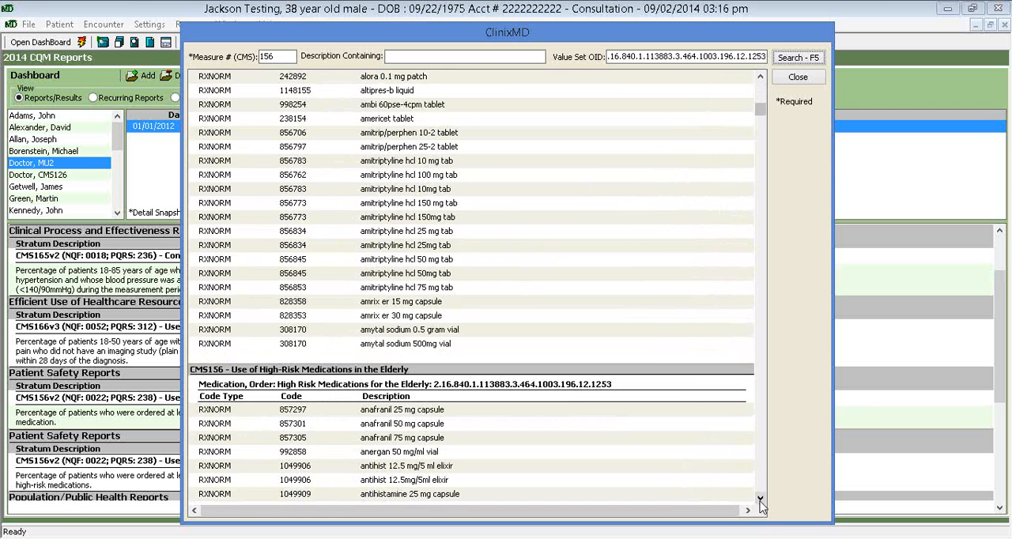
pyautogui.click(761, 500)
pyautogui.click(761, 500)
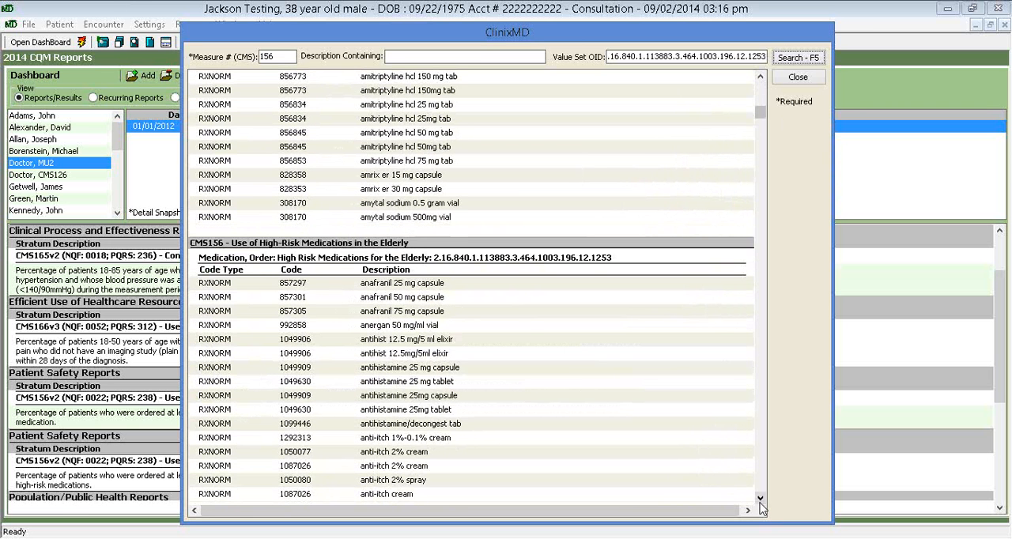
pyautogui.click(761, 500)
pyautogui.click(761, 500)
pyautogui.click(761, 500)
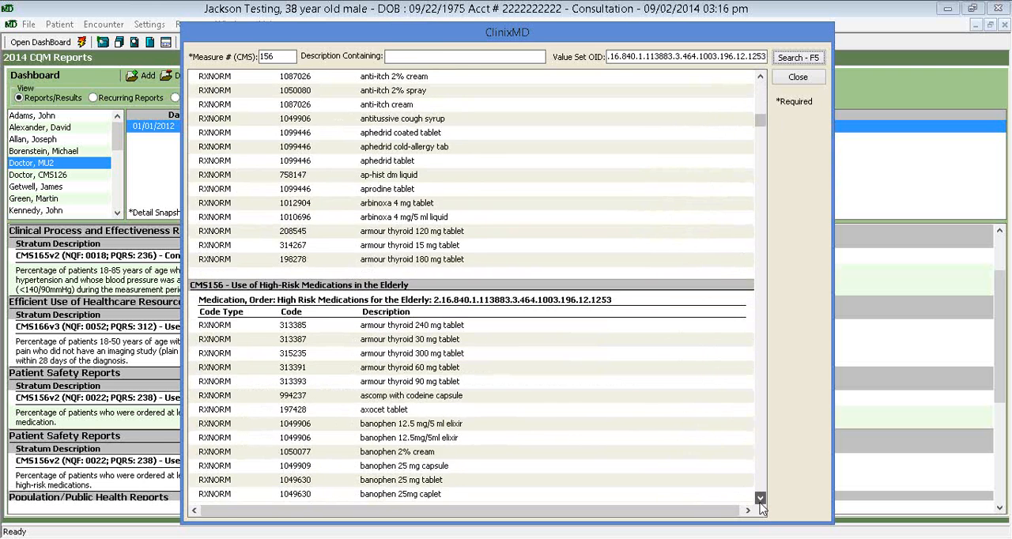
pyautogui.click(760, 500)
pyautogui.click(761, 500)
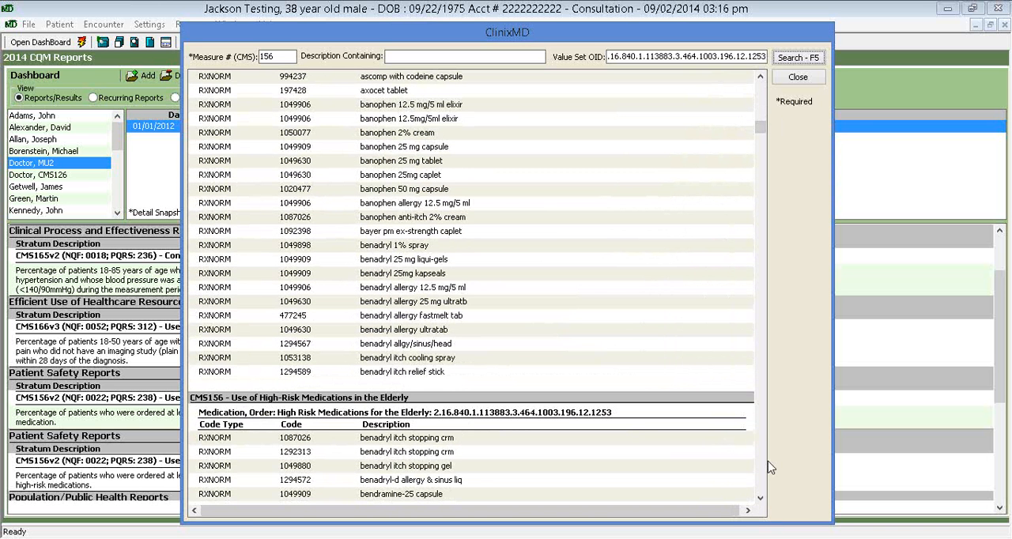
pyautogui.click(798, 77)
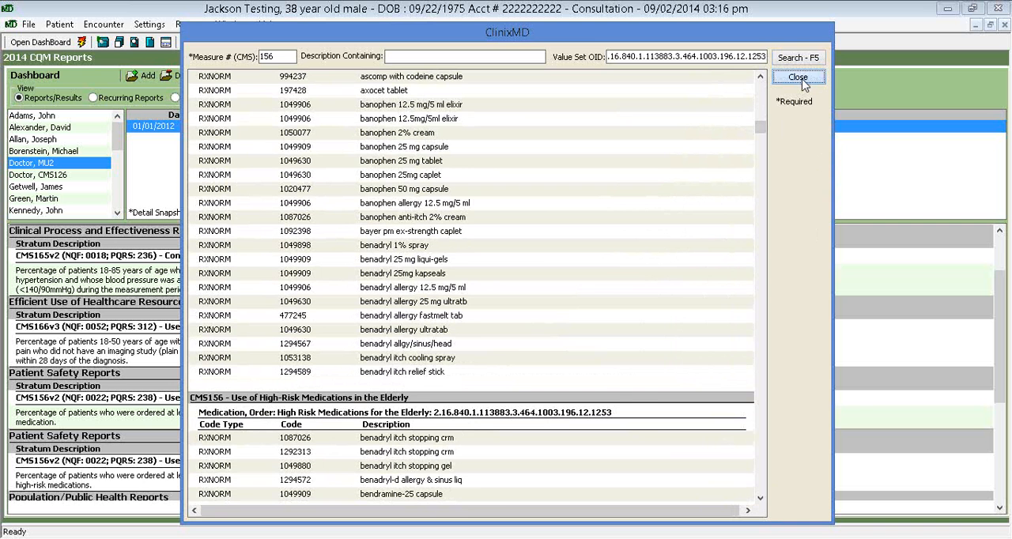
# View the remaining 2014 CQM measures, and return to the consultation encounter to open its prescription section
pyautogui.click(1000, 508)
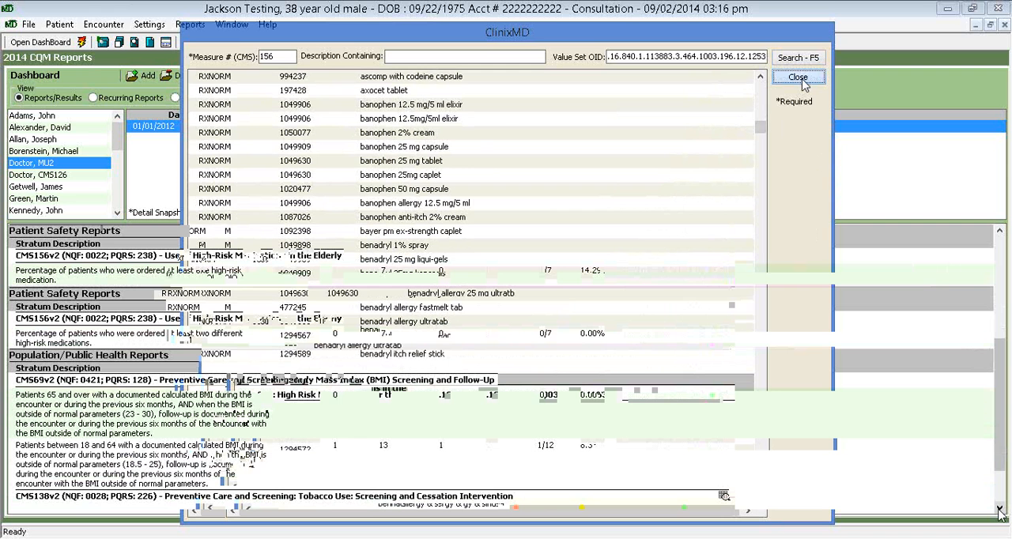
pyautogui.click(232, 24)
pyautogui.click(205, 226)
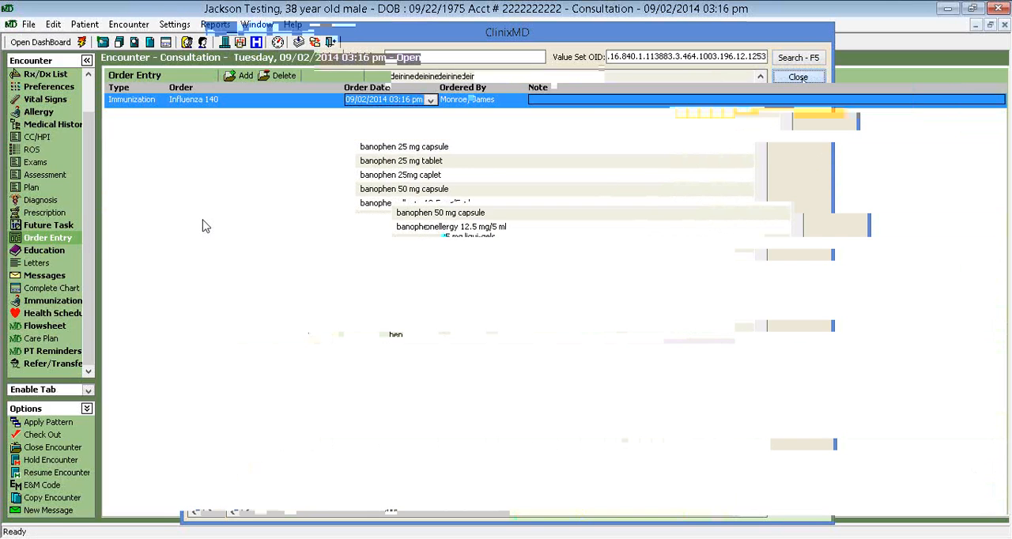
pyautogui.click(44, 213)
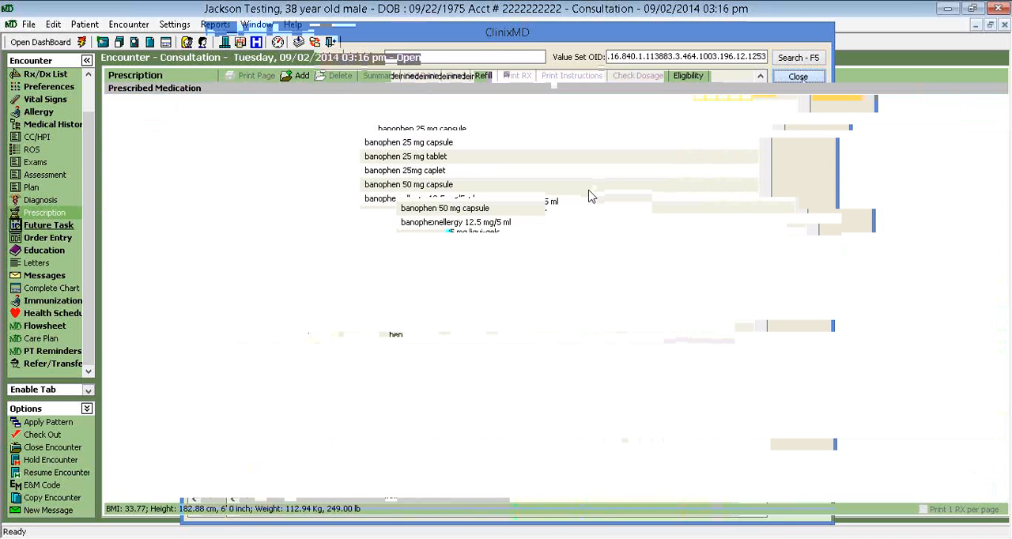
# View the encounter's medication and problem lists, and return to the 2014 CQM Reports to view the Population/Public Health measures
pyautogui.click(44, 75)
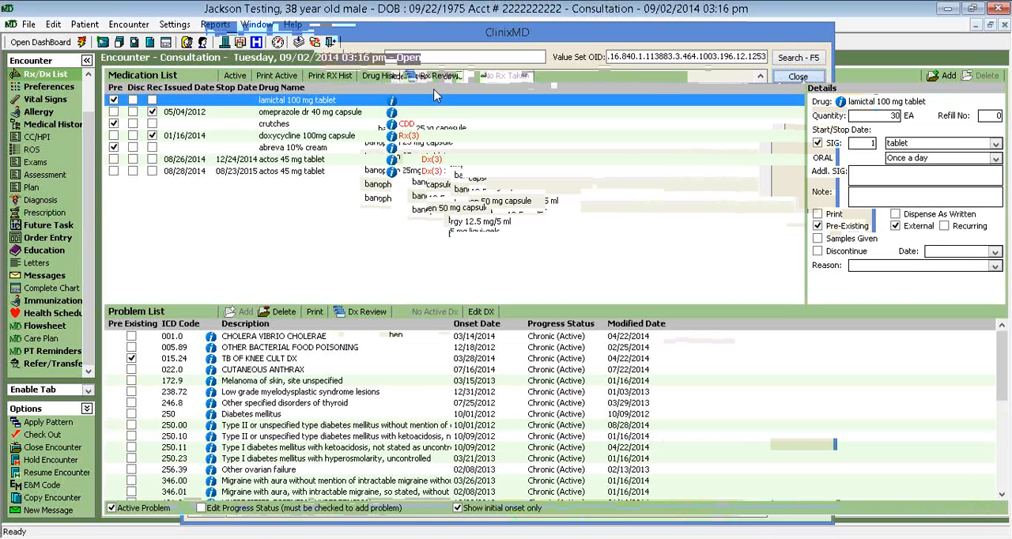
pyautogui.click(257, 23)
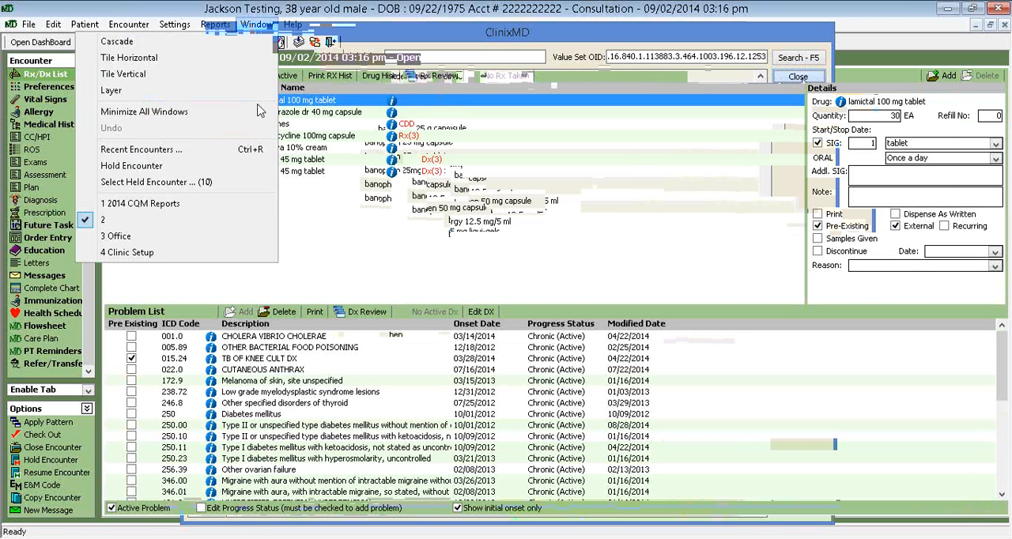
pyautogui.click(230, 203)
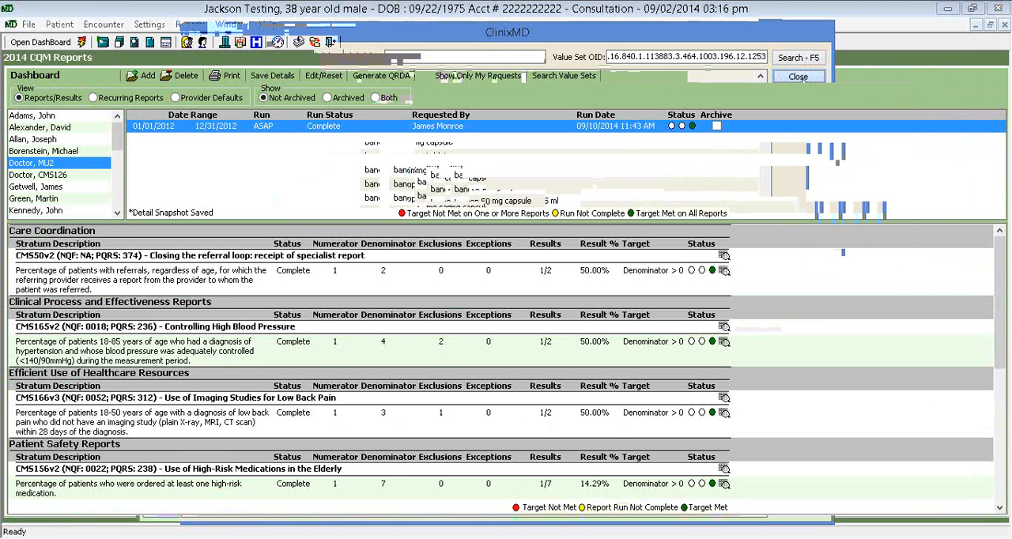
pyautogui.moveTo(1001, 268); pyautogui.dragTo(1003, 510)
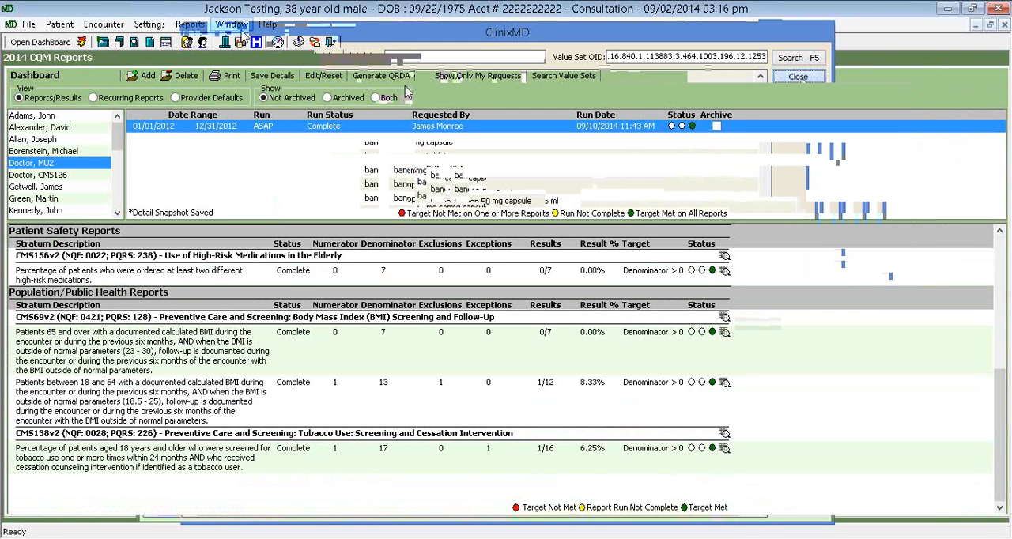
# In the consultation encounter's vital signs, enter a current height of 6'0 and a weight of 240 lb
pyautogui.click(241, 32)
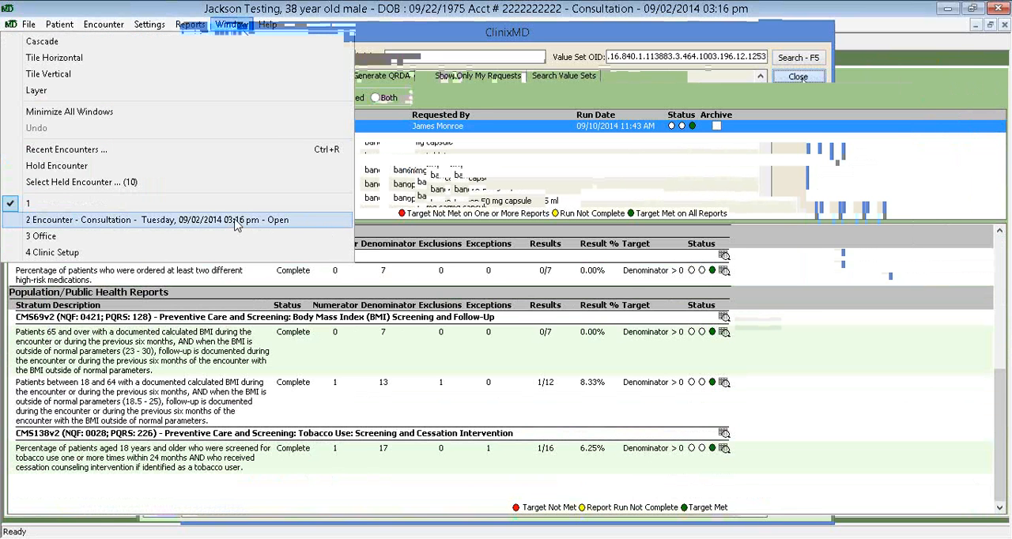
pyautogui.click(235, 224)
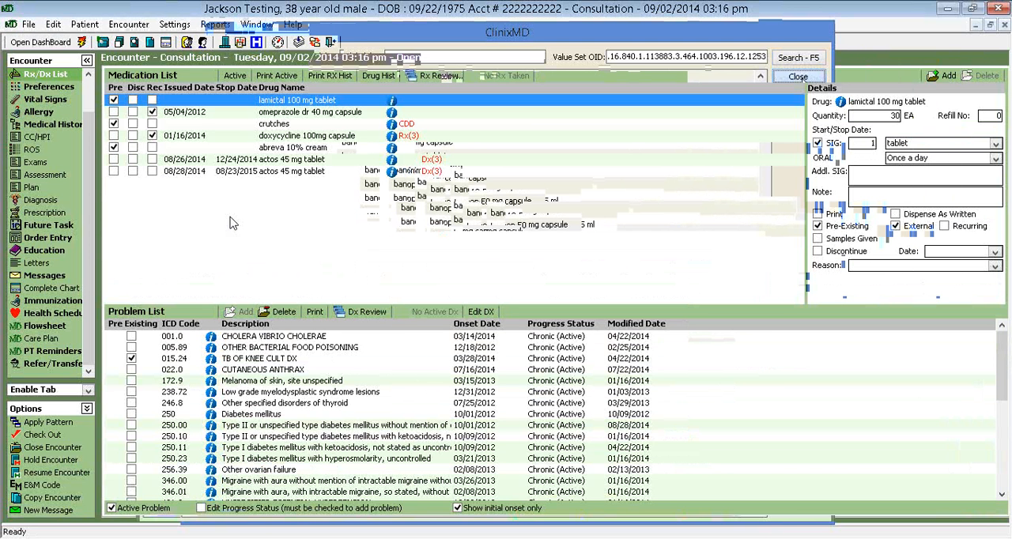
pyautogui.click(57, 99)
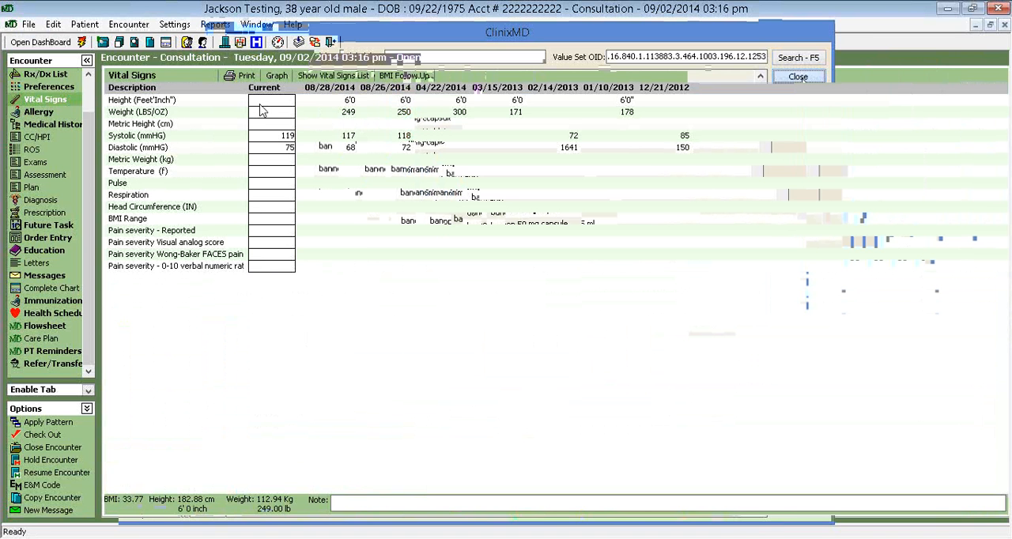
pyautogui.write("6'0")
pyautogui.click(287, 117)
pyautogui.write('240')
pyautogui.press('Return')
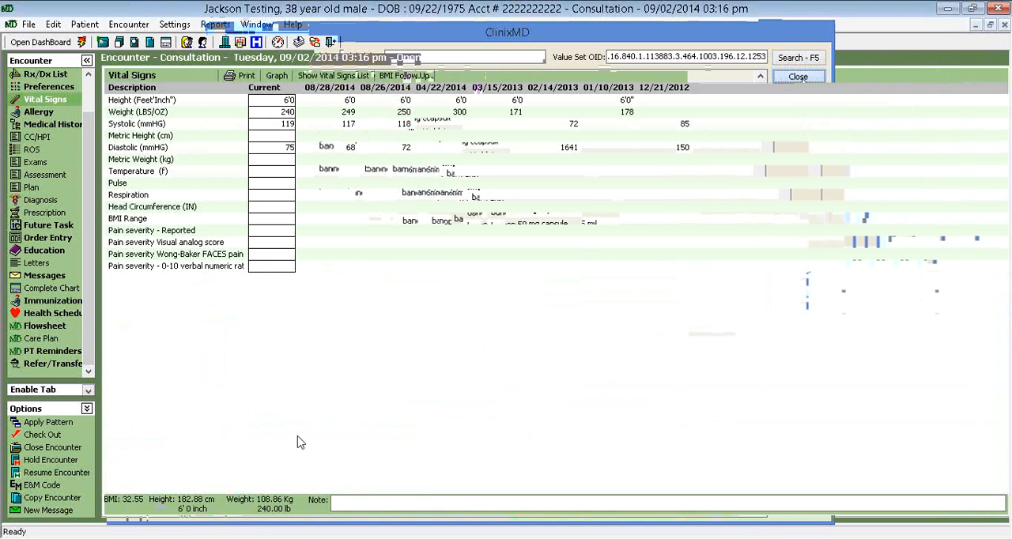
# Record a BMI follow-up plan with the follow-up counseling "Lifestyle education regarding diet" and save it
pyautogui.click(410, 76)
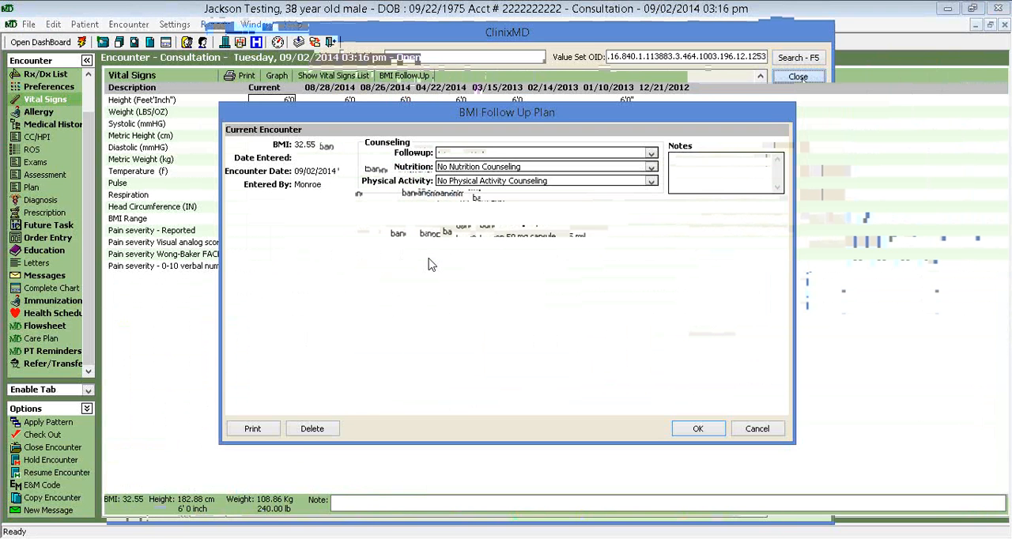
pyautogui.click(652, 154)
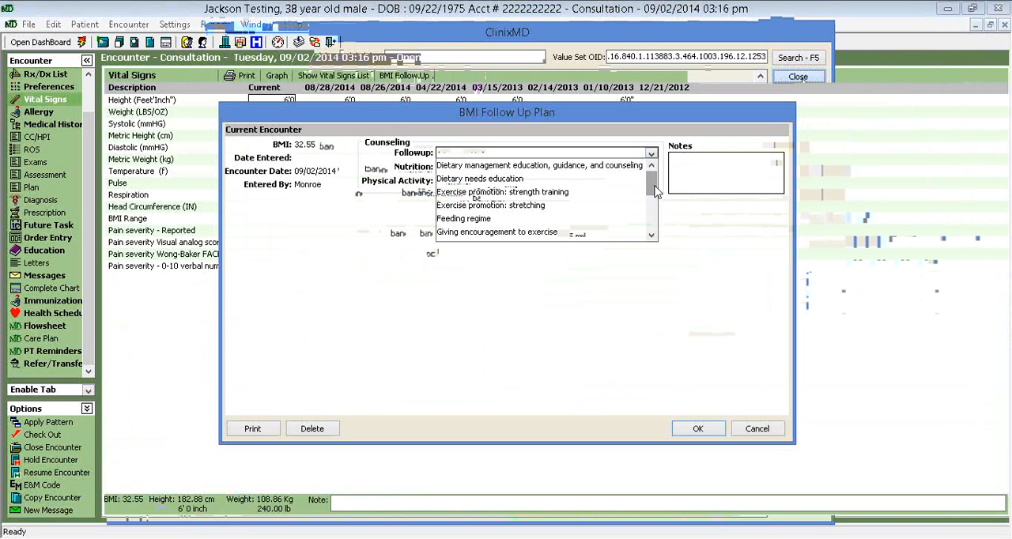
pyautogui.moveTo(654, 192); pyautogui.dragTo(655, 218)
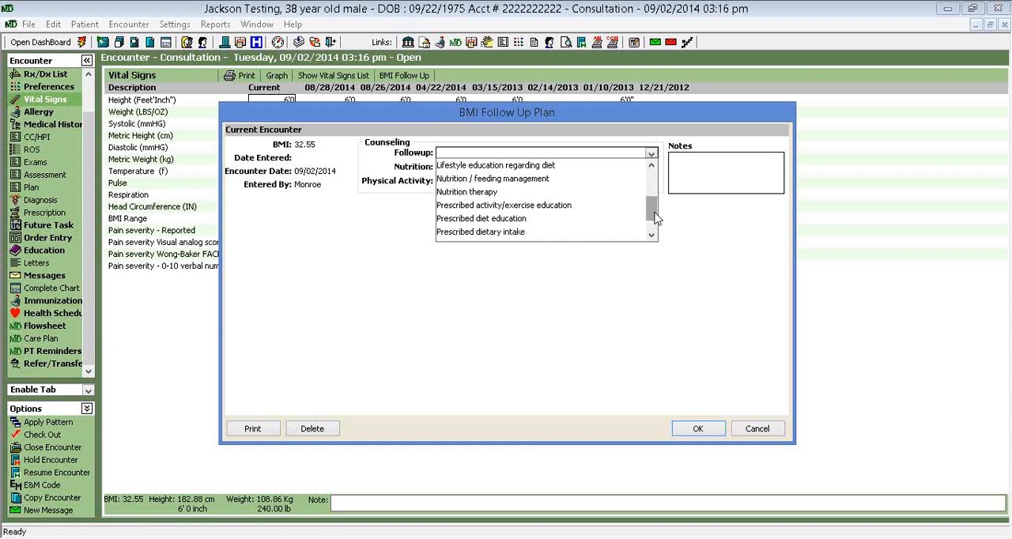
pyautogui.click(540, 166)
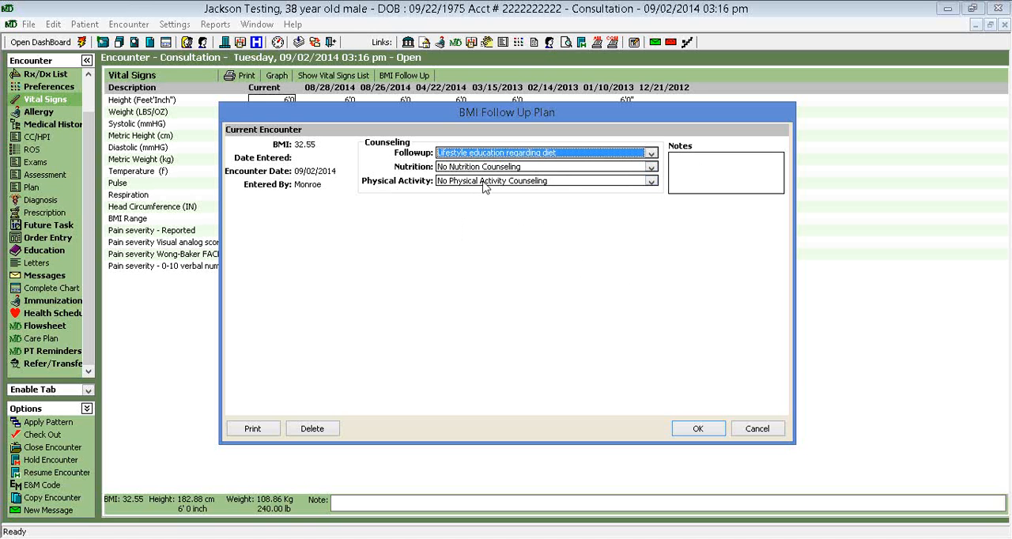
pyautogui.click(692, 184)
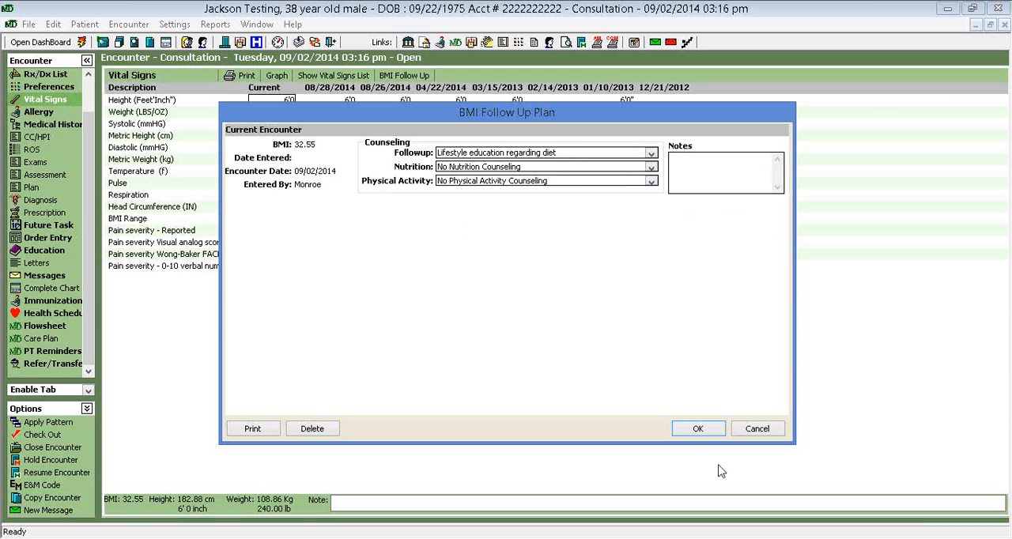
pyautogui.click(699, 437)
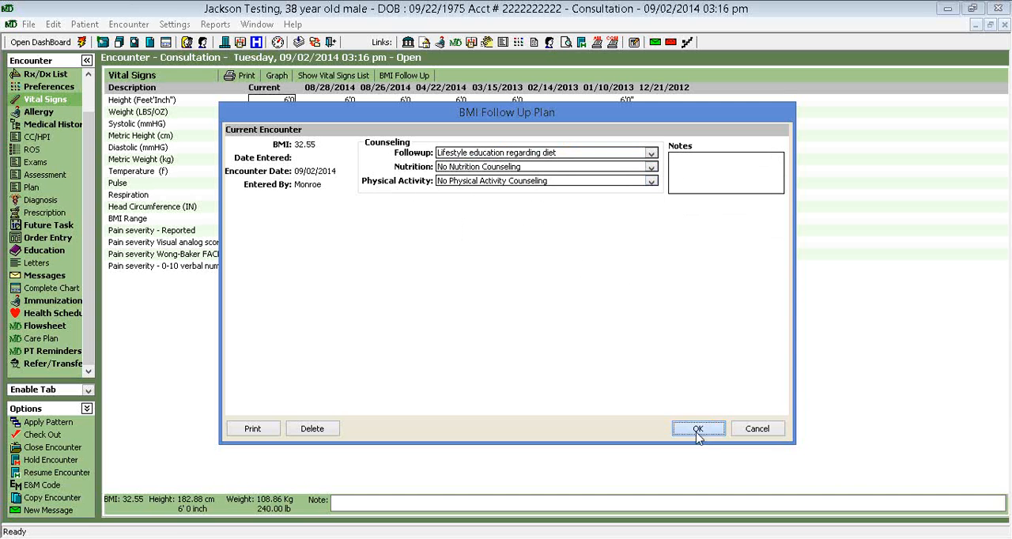
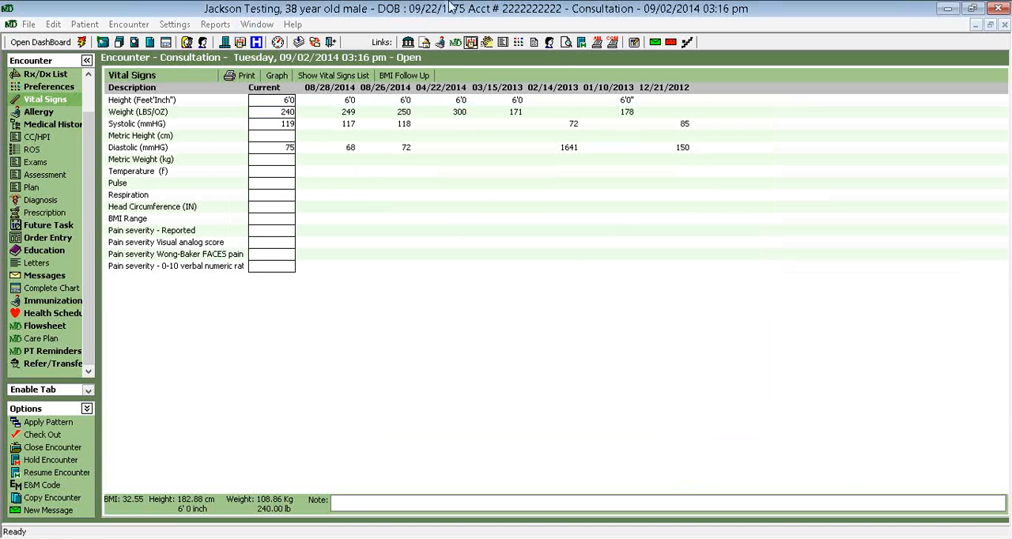
# View the tobacco use screening measure in the 2014 CQM Reports, and return to the open consultation encounter
pyautogui.click(258, 24)
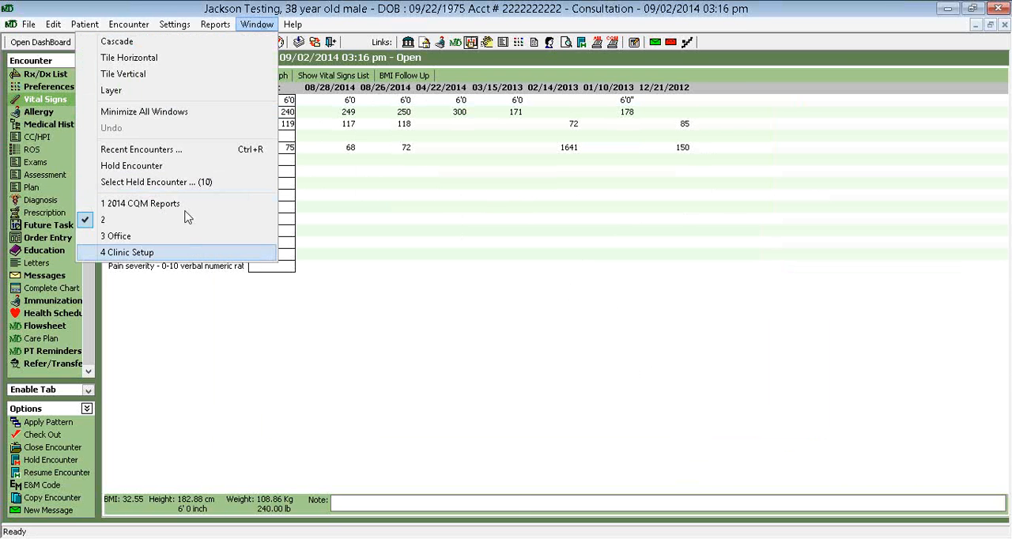
pyautogui.click(151, 204)
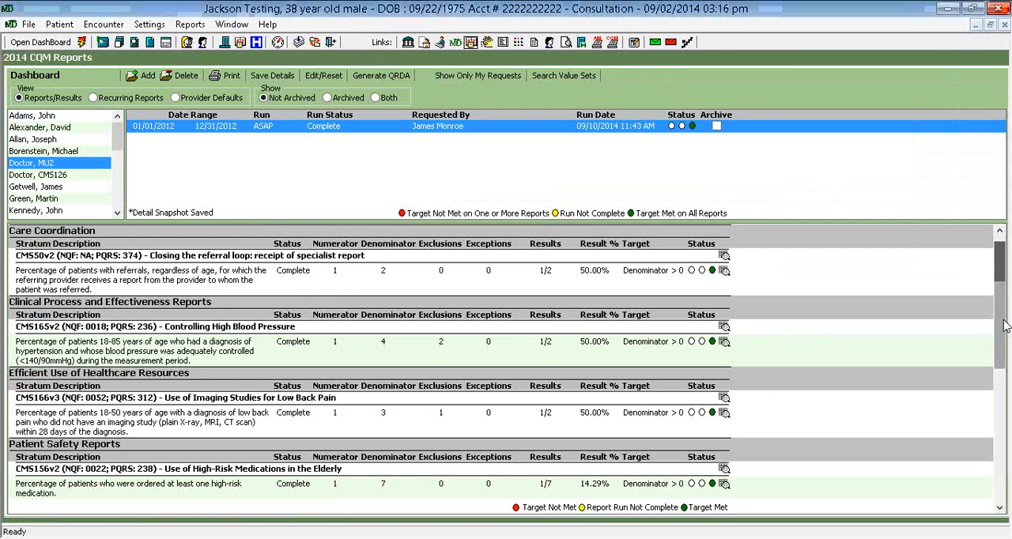
pyautogui.moveTo(1002, 332); pyautogui.dragTo(1007, 465)
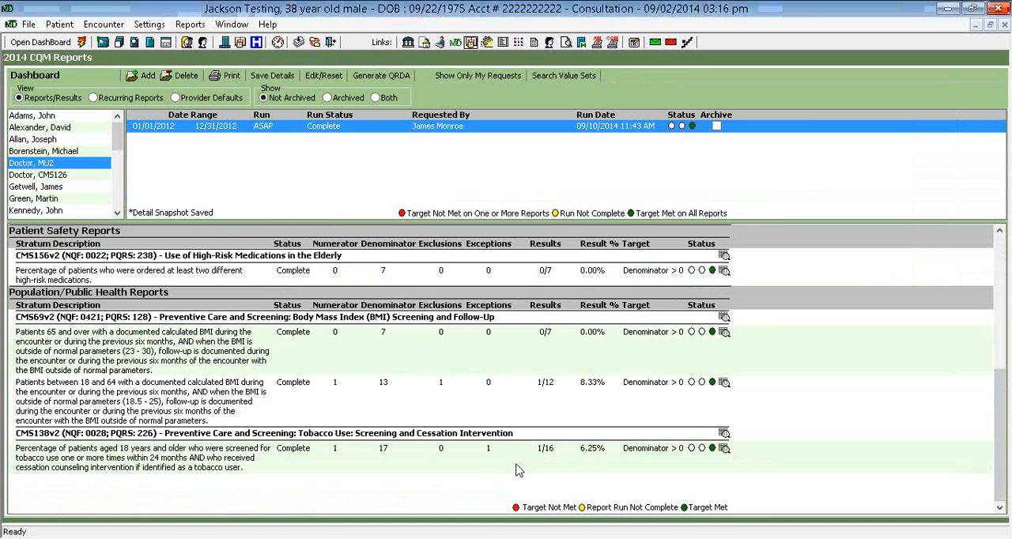
pyautogui.click(232, 24)
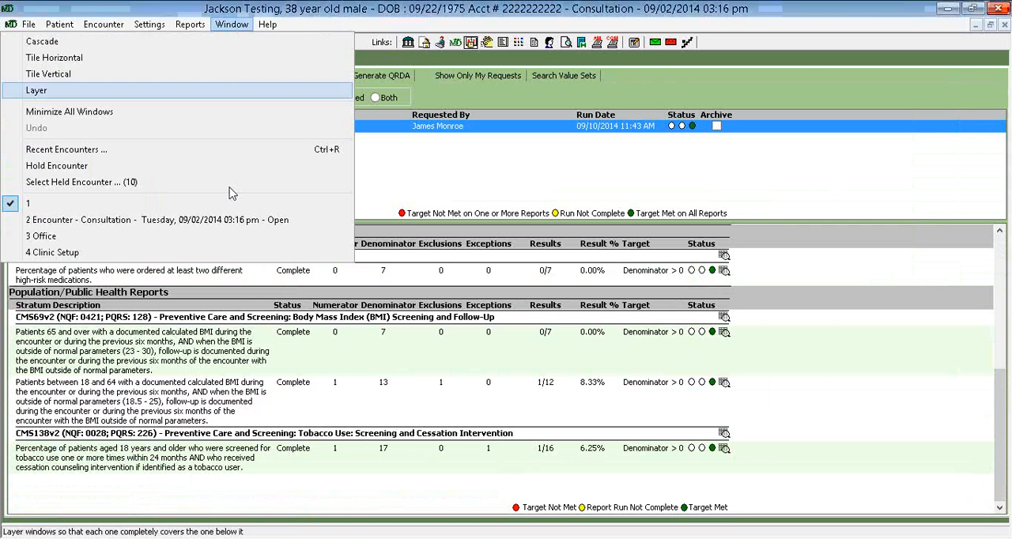
pyautogui.click(224, 225)
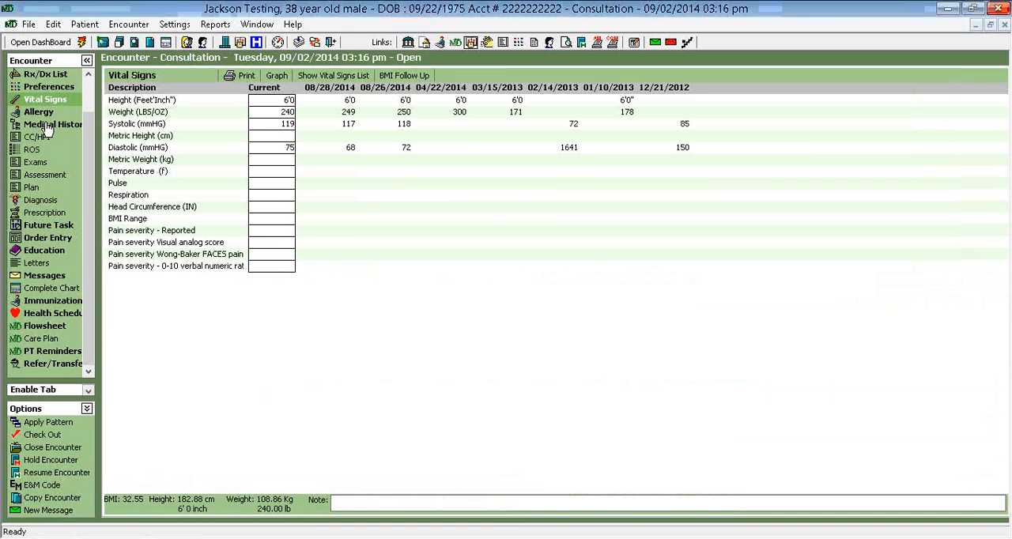
# In the encounter's medical history, mark smoking history as discussed with the patient, with current smoking status "Light tobacco smoker (8)"
pyautogui.click(47, 125)
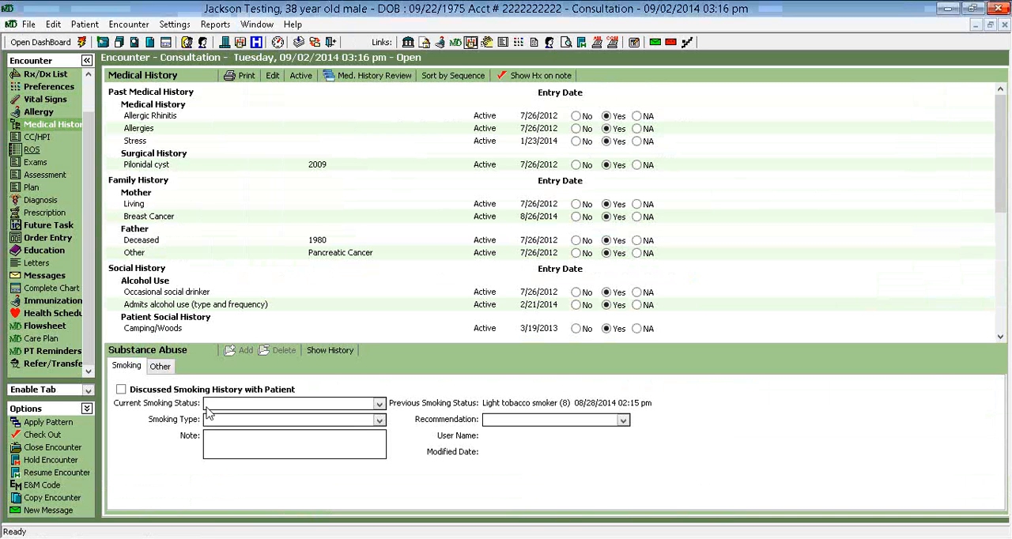
pyautogui.click(121, 390)
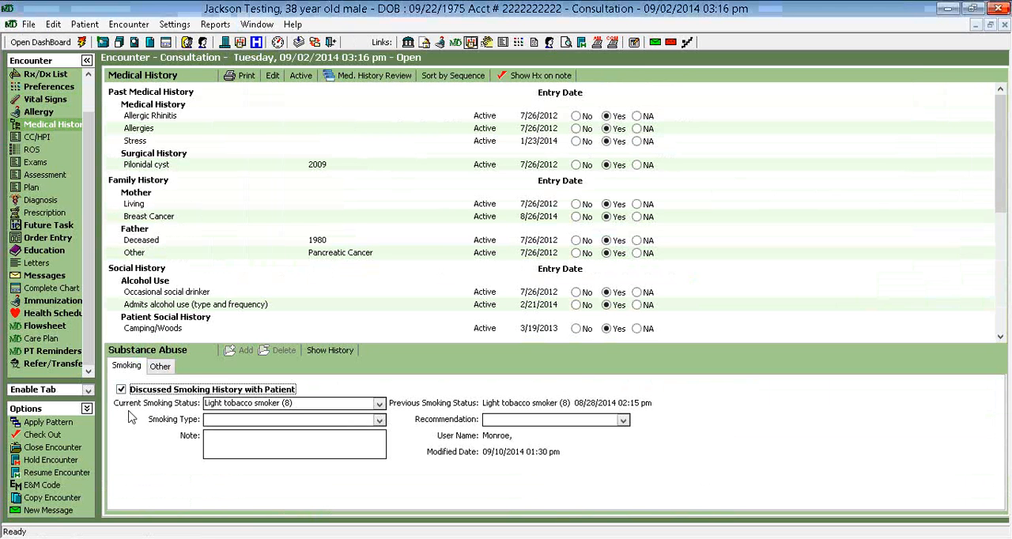
pyautogui.click(380, 404)
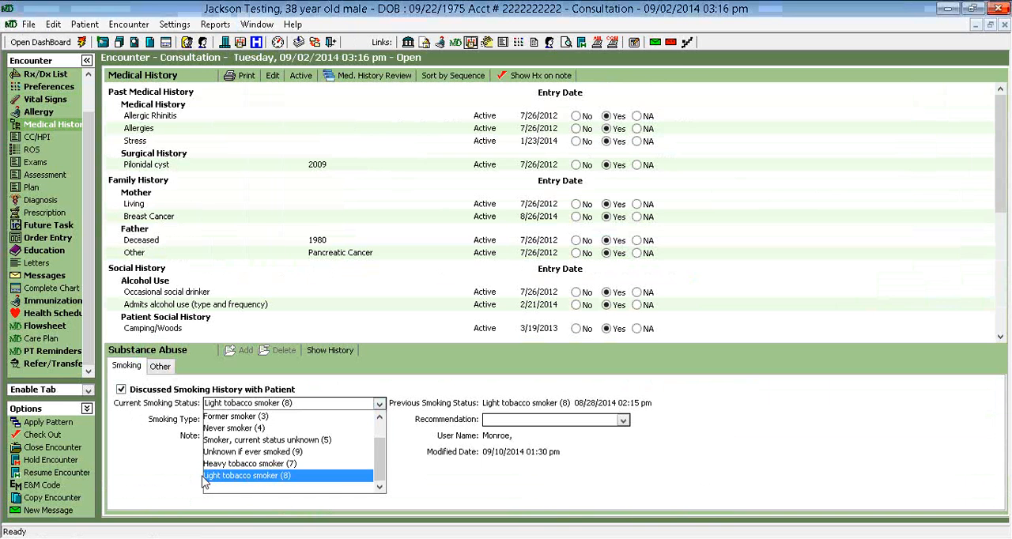
pyautogui.click(484, 489)
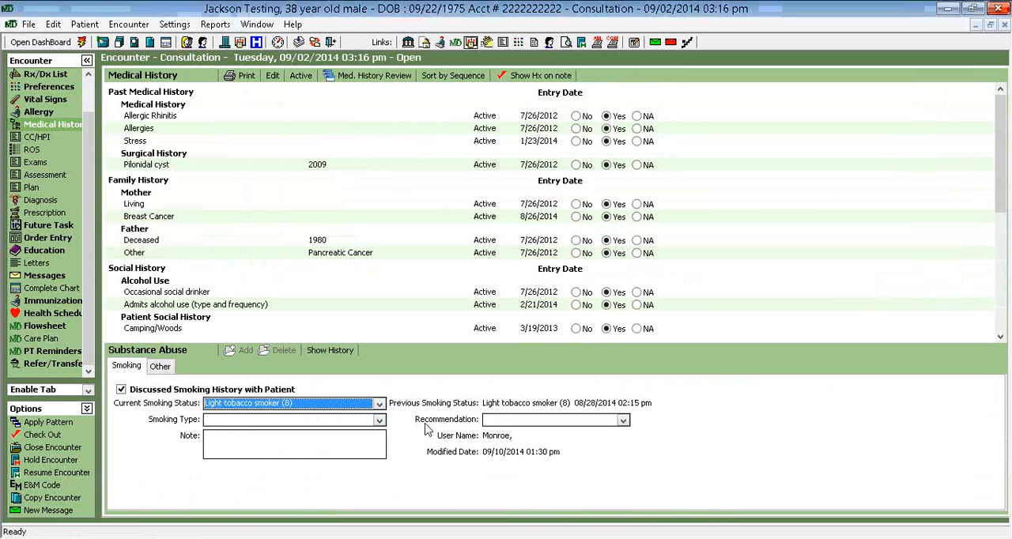
# Set the smoking recommendation to "Smoking monitoring invitation"
pyautogui.click(624, 421)
pyautogui.moveTo(623, 451)
pyautogui.mouseDown()
pyautogui.moveTo(624, 490)
pyautogui.moveTo(631, 450)
pyautogui.mouseUp()
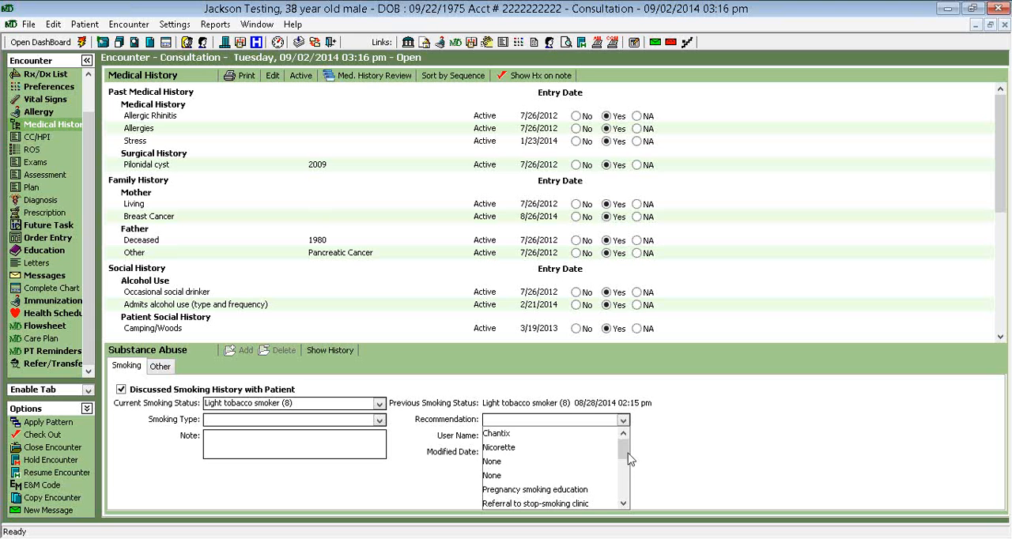
pyautogui.moveTo(631, 459); pyautogui.dragTo(627, 482)
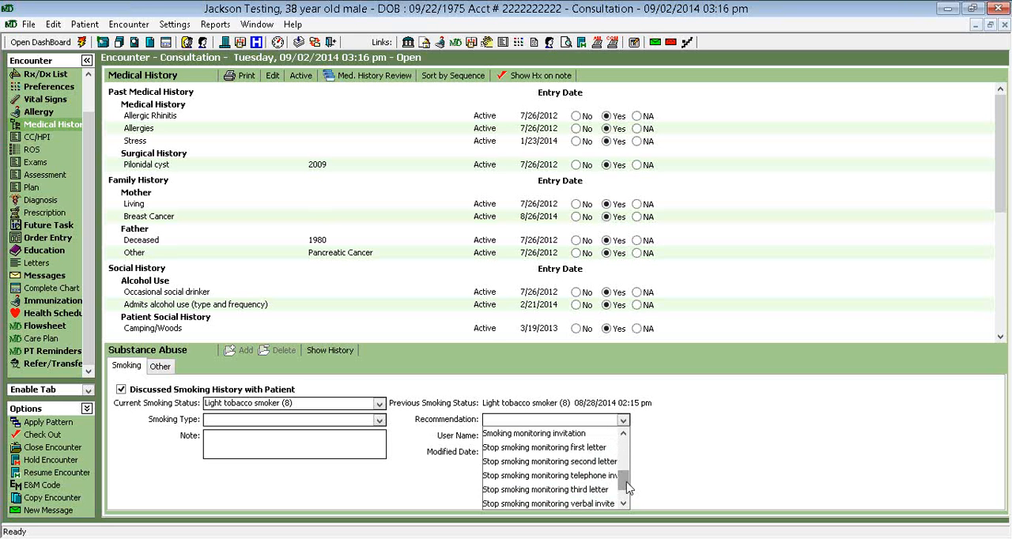
pyautogui.click(558, 434)
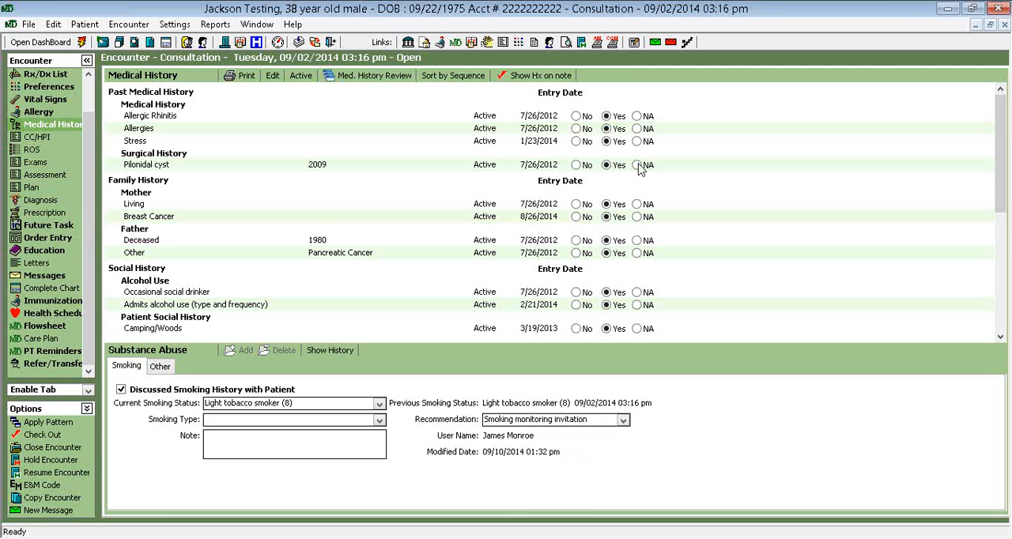
# Return to the 2014 CQM Reports to check the available help and training resources, and close all open windows back to the home screen
pyautogui.click(258, 24)
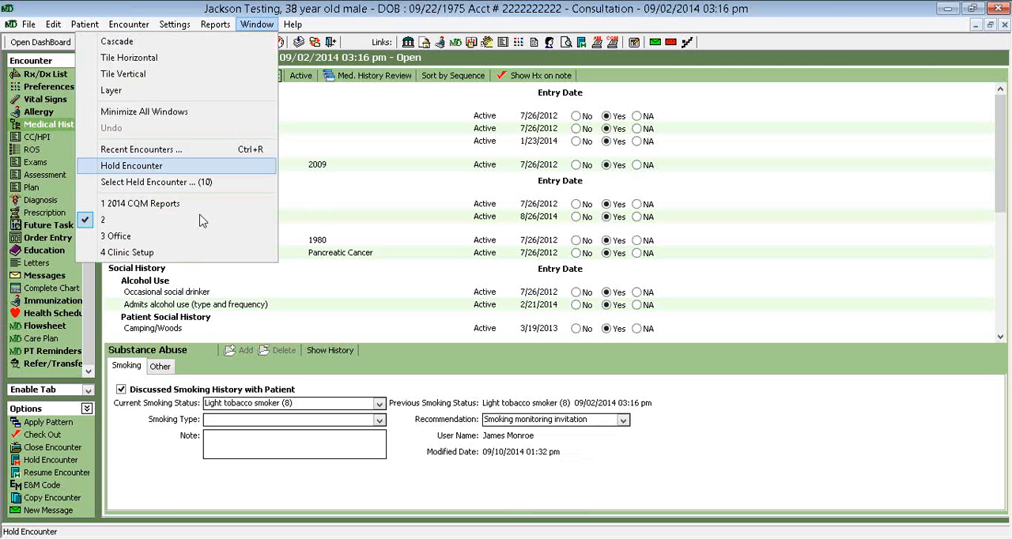
pyautogui.click(197, 203)
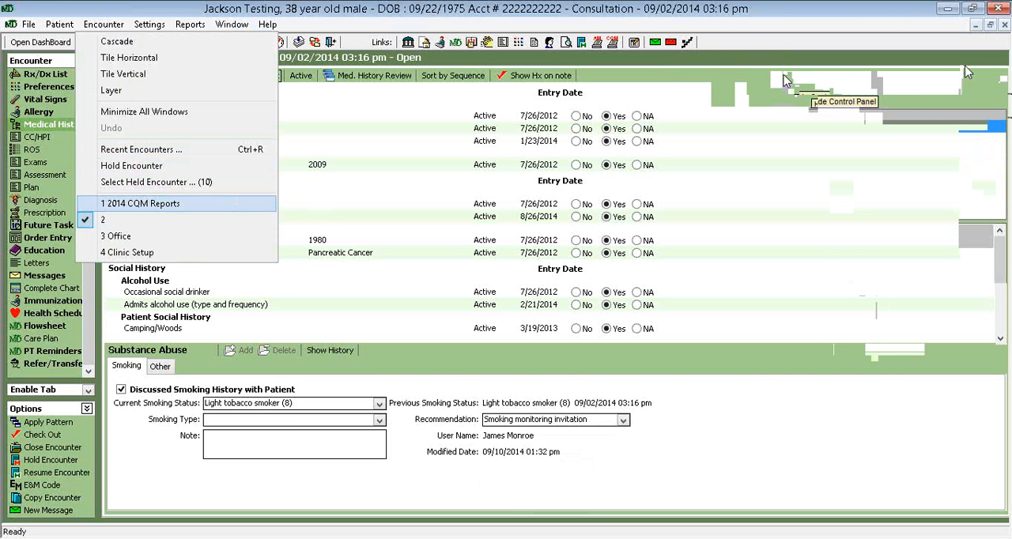
pyautogui.click(267, 26)
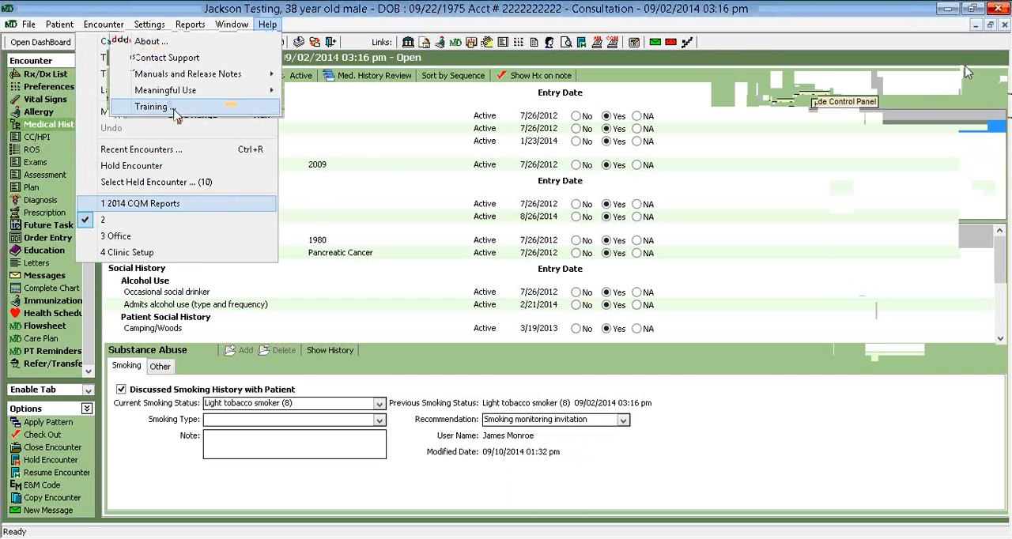
pyautogui.click(441, 176)
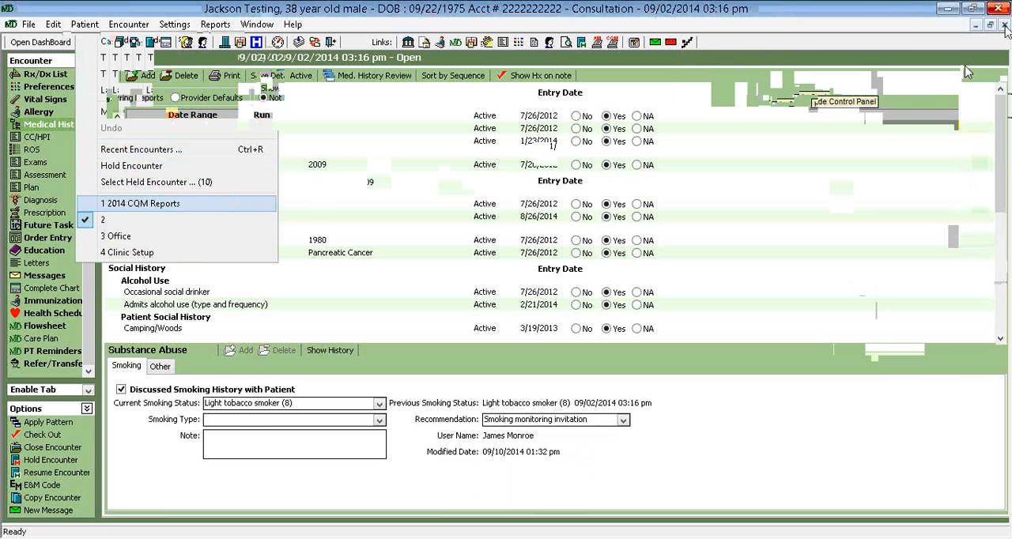
pyautogui.click(1005, 25)
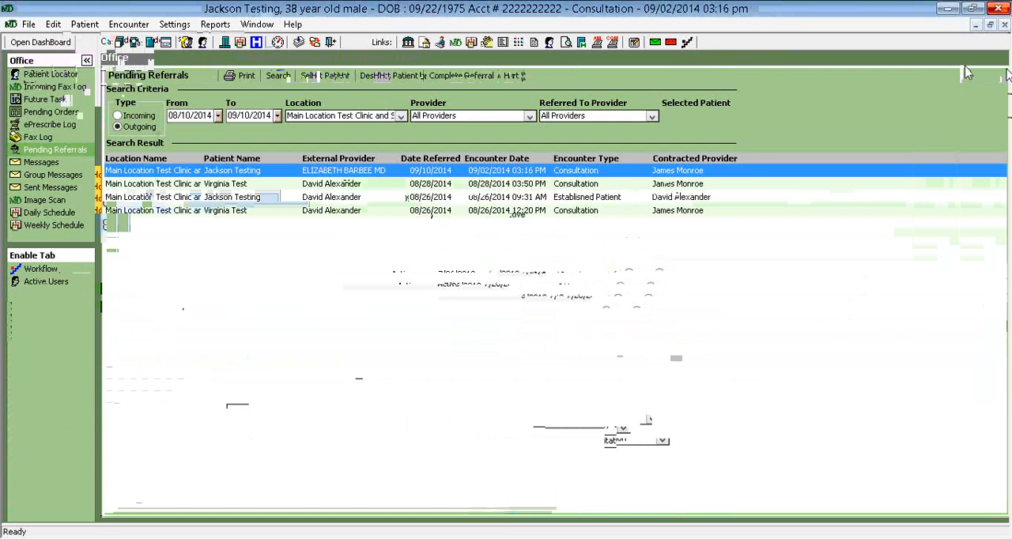
pyautogui.click(1006, 25)
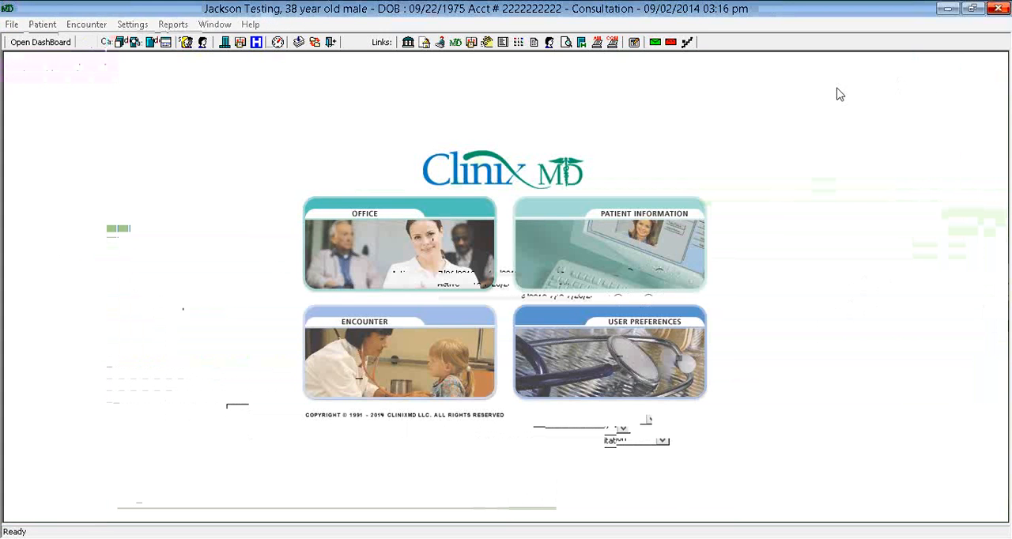